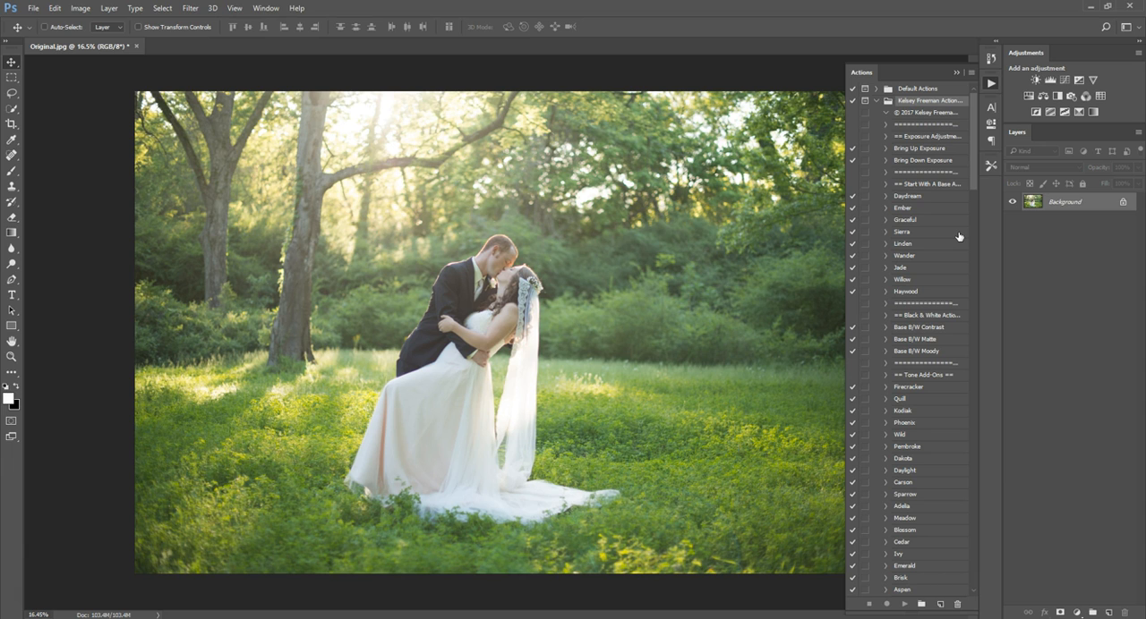
# Run the Skin Pop facial retouching action and continue past its message.
pyautogui.moveTo(970, 161); pyautogui.dragTo(977, 483)
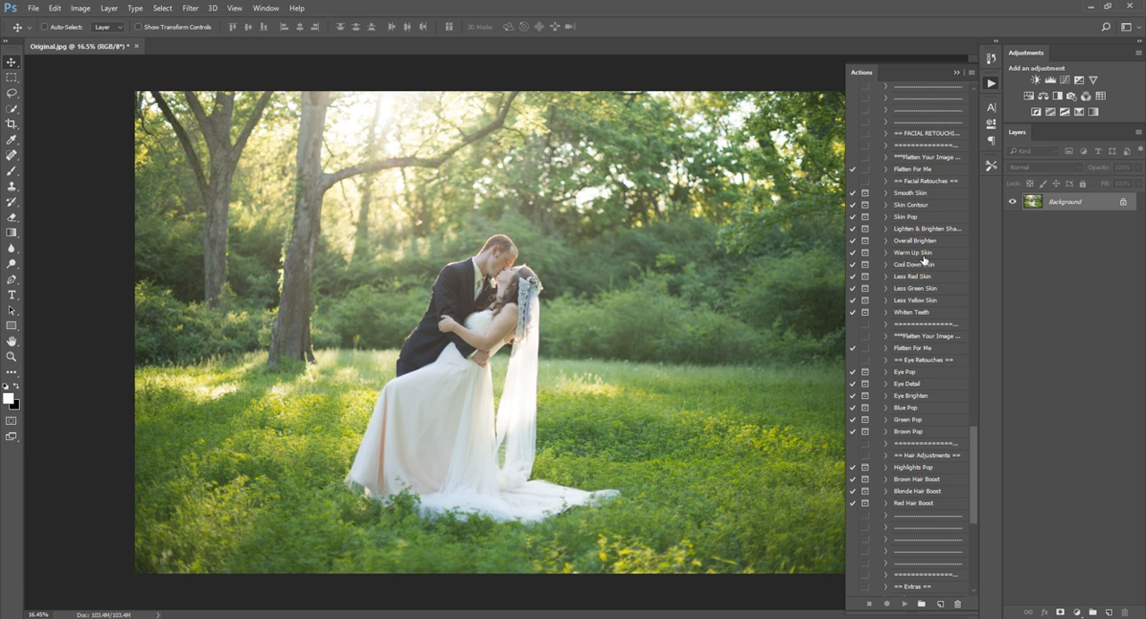
pyautogui.click(910, 220)
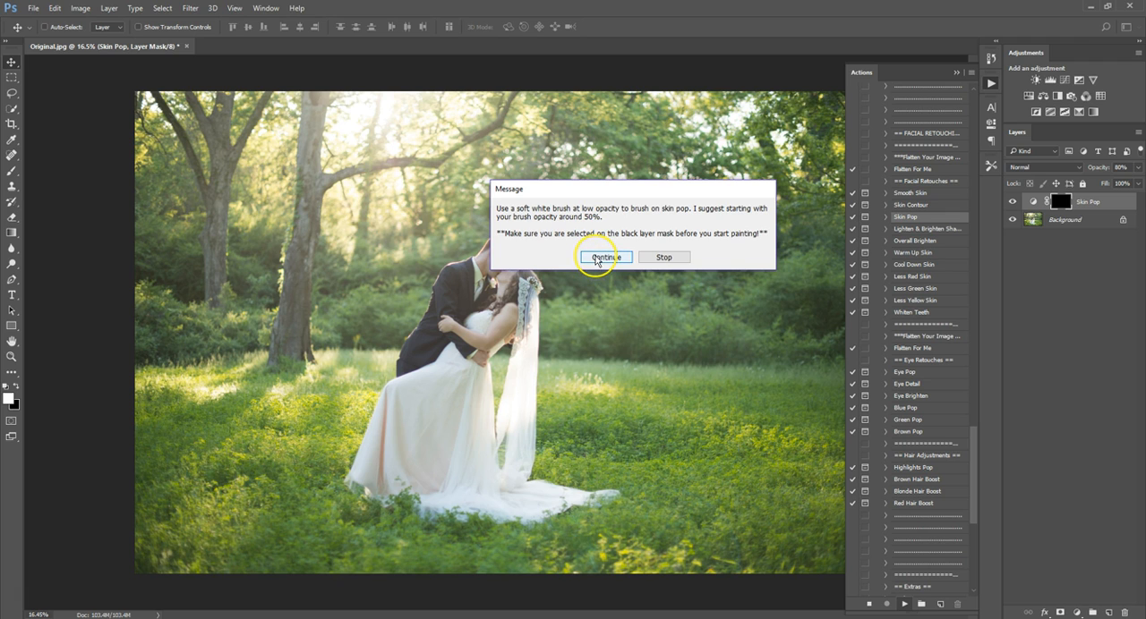
pyautogui.click(596, 257)
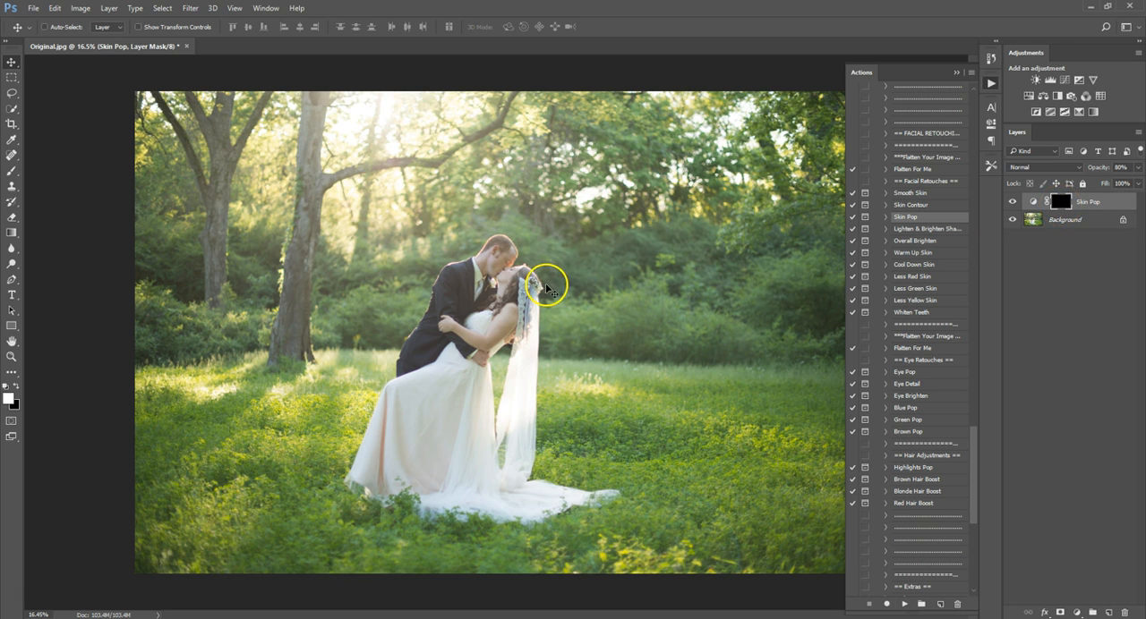
# Set up a soft white brush at size 100 and 76% opacity, with the view closer on the couple.
pyautogui.click(11, 172)
pyautogui.scroll(2, 470, 323)
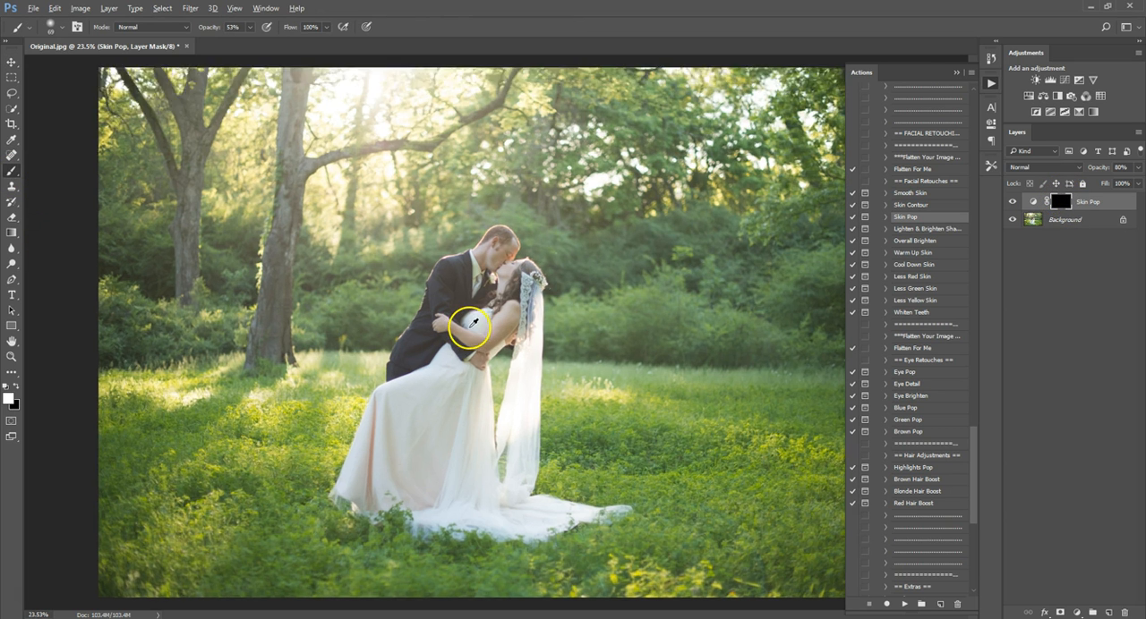
pyautogui.scroll(1, 470, 322)
pyautogui.click(62, 29)
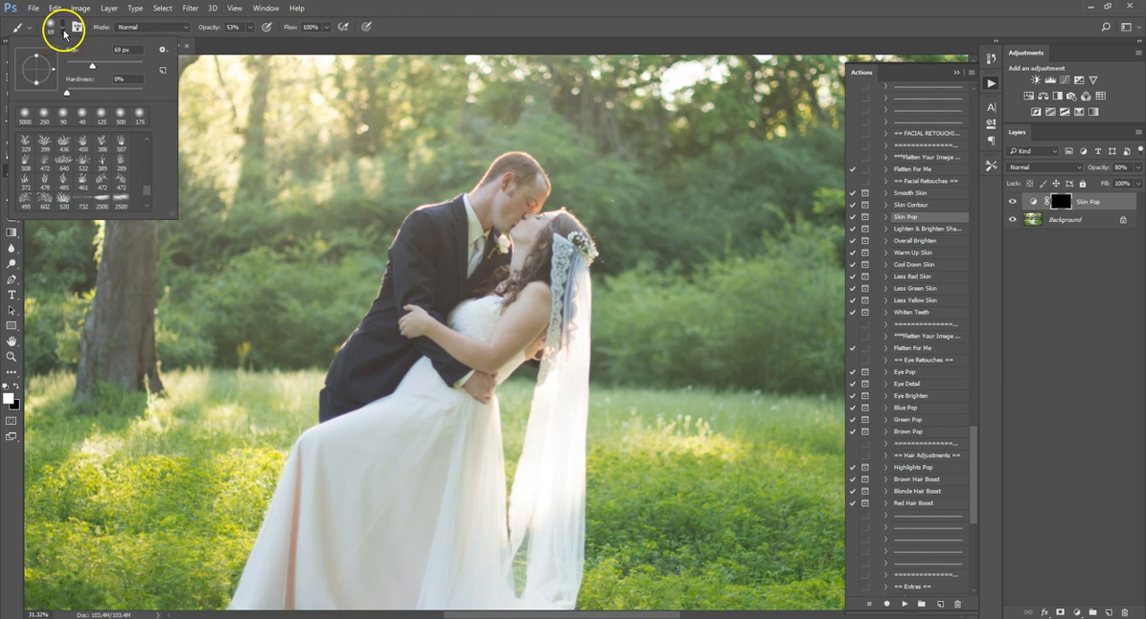
pyautogui.press('Escape')
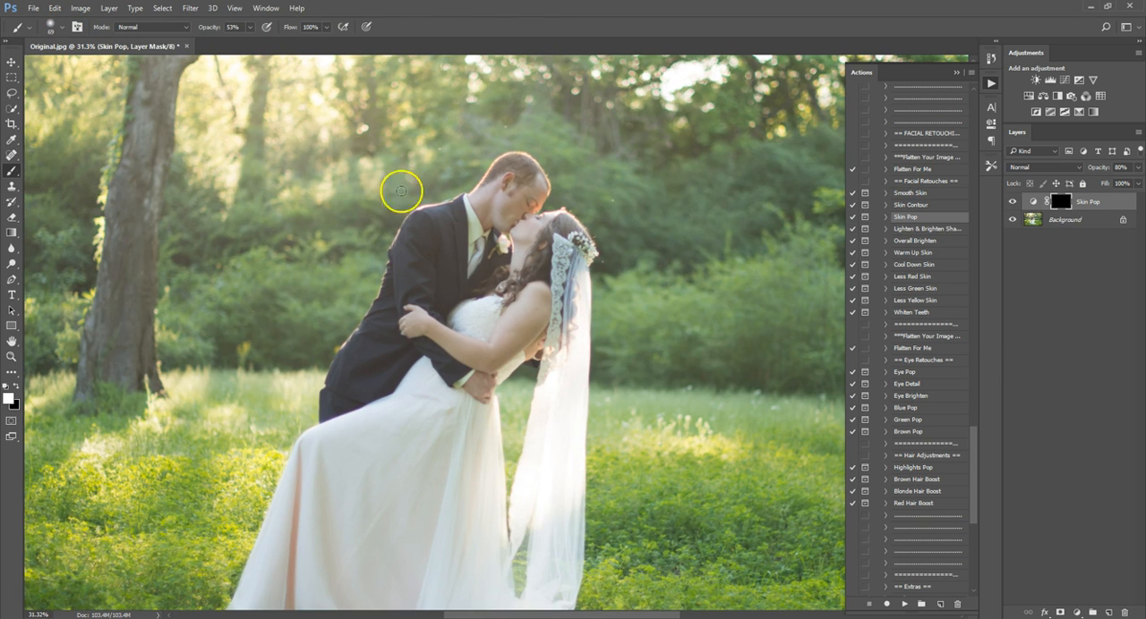
pyautogui.press(']')
pyautogui.press(']')
pyautogui.press(']')
pyautogui.press('[')
pyautogui.press('[')
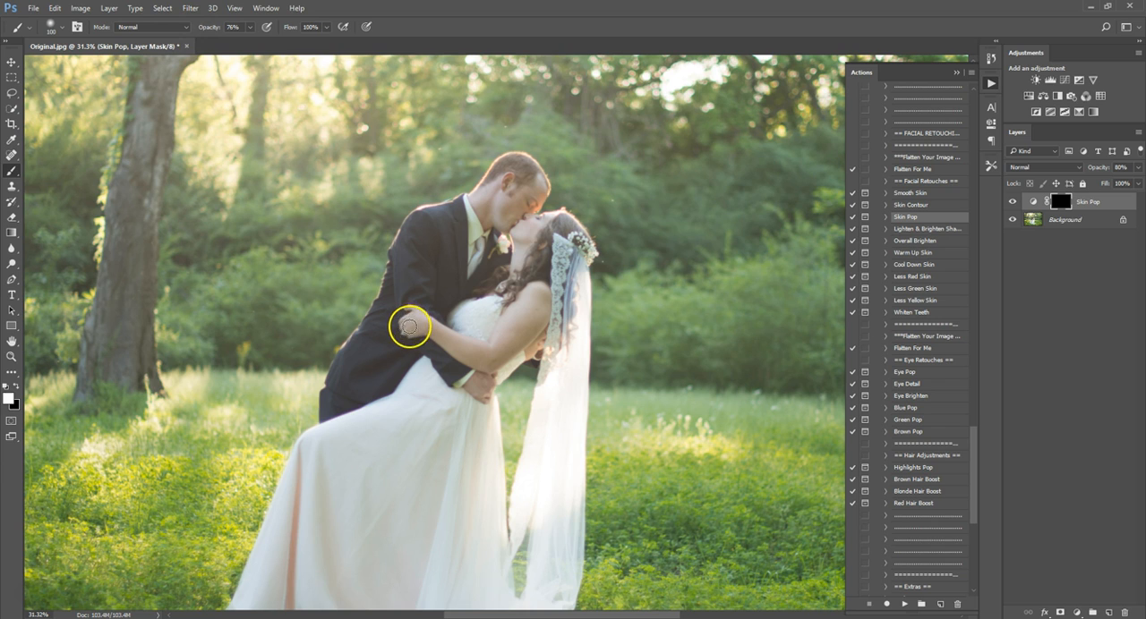
# Paint the Skin Pop mask over the couple's visible skin and compare the photo with the layer hidden and shown.
pyautogui.moveTo(414, 313)
pyautogui.mouseDown()
pyautogui.moveTo(493, 365)
pyautogui.moveTo(478, 348)
pyautogui.moveTo(497, 357)
pyautogui.moveTo(519, 313)
pyautogui.moveTo(546, 293)
pyautogui.moveTo(496, 358)
pyautogui.moveTo(534, 333)
pyautogui.moveTo(547, 295)
pyautogui.moveTo(494, 332)
pyautogui.mouseUp()
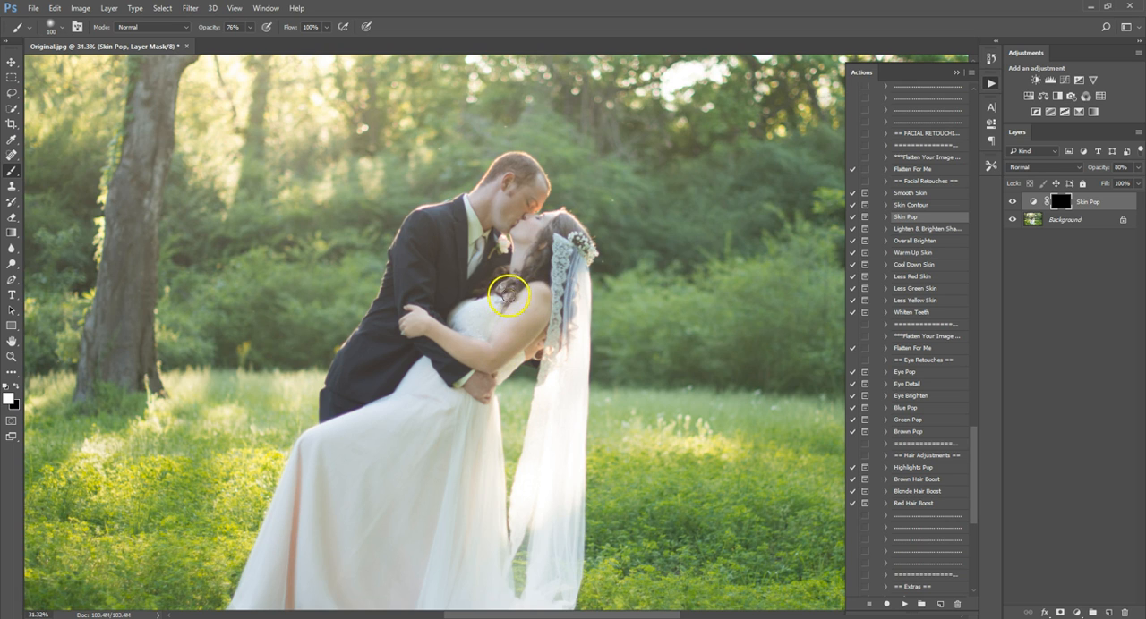
pyautogui.moveTo(493, 287)
pyautogui.mouseDown()
pyautogui.moveTo(520, 267)
pyautogui.moveTo(542, 273)
pyautogui.moveTo(539, 241)
pyautogui.moveTo(521, 267)
pyautogui.moveTo(532, 222)
pyautogui.moveTo(531, 236)
pyautogui.moveTo(549, 219)
pyautogui.moveTo(535, 261)
pyautogui.moveTo(552, 227)
pyautogui.moveTo(579, 240)
pyautogui.moveTo(556, 225)
pyautogui.moveTo(589, 258)
pyautogui.moveTo(564, 221)
pyautogui.moveTo(518, 225)
pyautogui.moveTo(530, 213)
pyautogui.moveTo(504, 227)
pyautogui.moveTo(483, 216)
pyautogui.moveTo(476, 203)
pyautogui.moveTo(498, 183)
pyautogui.moveTo(486, 212)
pyautogui.moveTo(534, 209)
pyautogui.moveTo(540, 185)
pyautogui.moveTo(519, 167)
pyautogui.moveTo(507, 196)
pyautogui.moveTo(522, 201)
pyautogui.moveTo(529, 181)
pyautogui.moveTo(515, 161)
pyautogui.moveTo(492, 175)
pyautogui.moveTo(485, 202)
pyautogui.moveTo(527, 191)
pyautogui.mouseUp()
pyautogui.moveTo(529, 366)
pyautogui.mouseDown()
pyautogui.moveTo(477, 394)
pyautogui.moveTo(465, 385)
pyautogui.moveTo(482, 398)
pyautogui.moveTo(476, 378)
pyautogui.moveTo(487, 388)
pyautogui.moveTo(487, 371)
pyautogui.moveTo(523, 376)
pyautogui.moveTo(541, 338)
pyautogui.mouseUp()
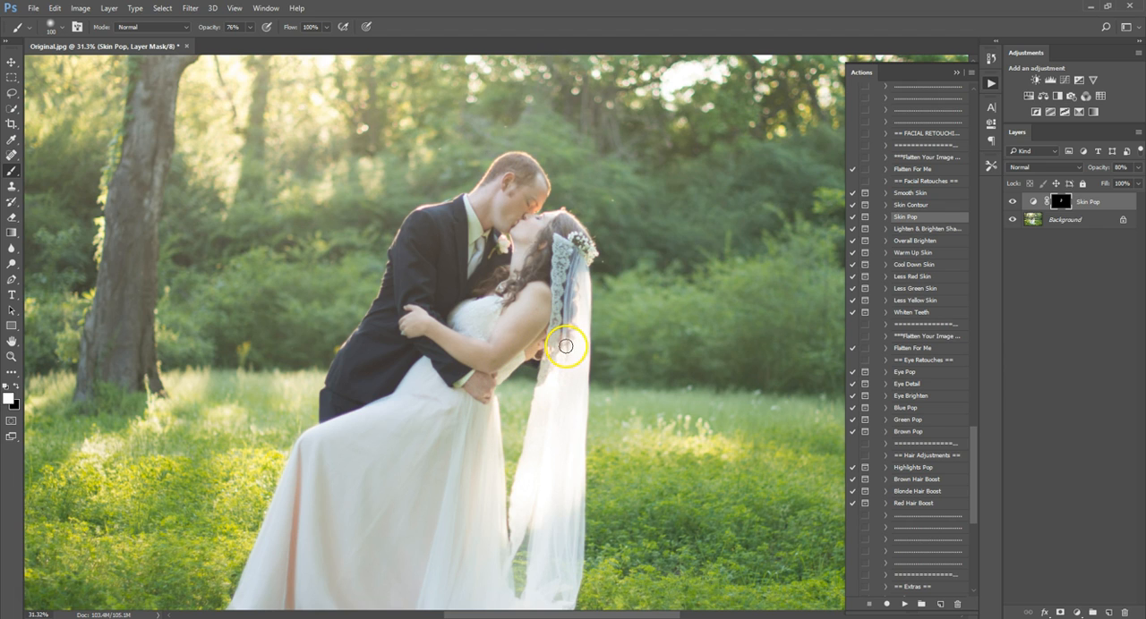
pyautogui.click(1012, 202)
pyautogui.click(1012, 201)
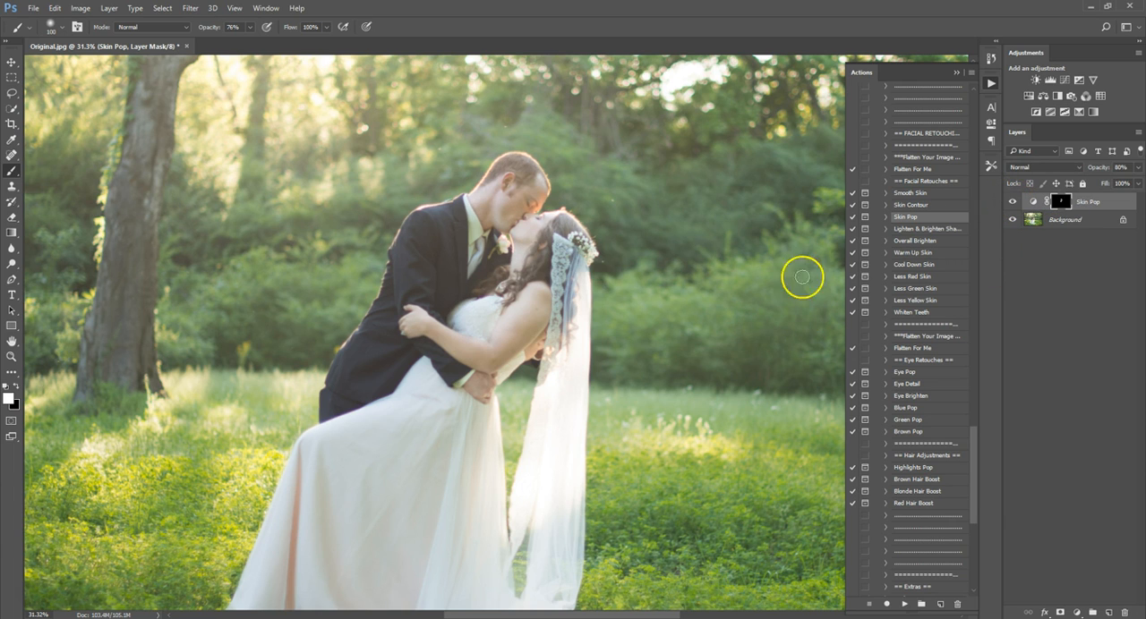
# Run the Less Green Skin action and continue past its message.
pyautogui.click(938, 289)
pyautogui.click(904, 604)
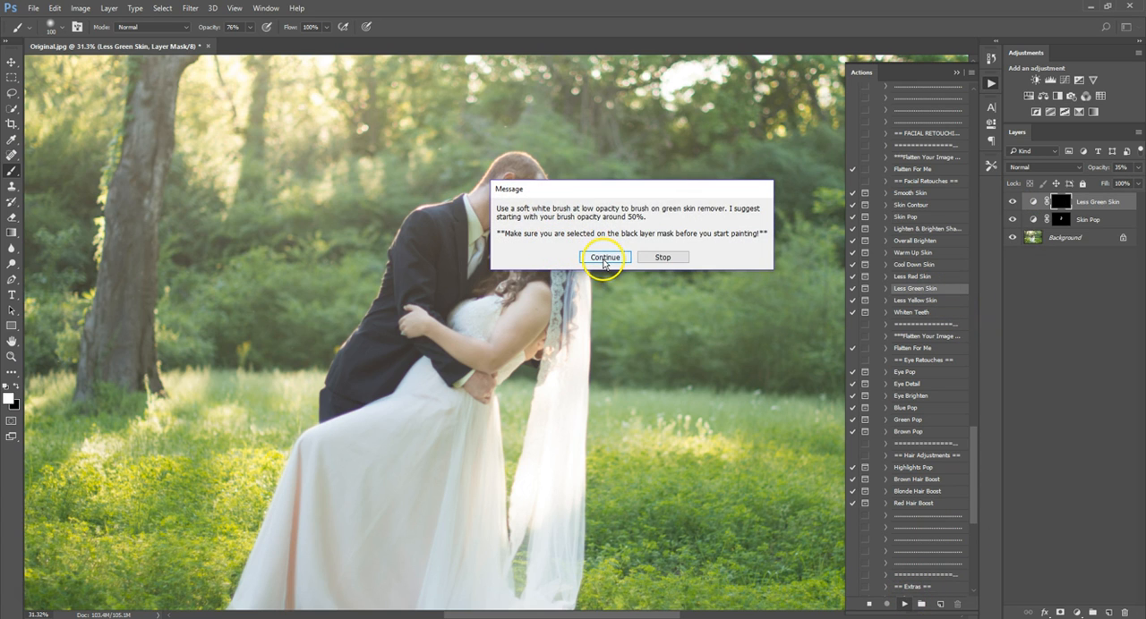
pyautogui.click(604, 258)
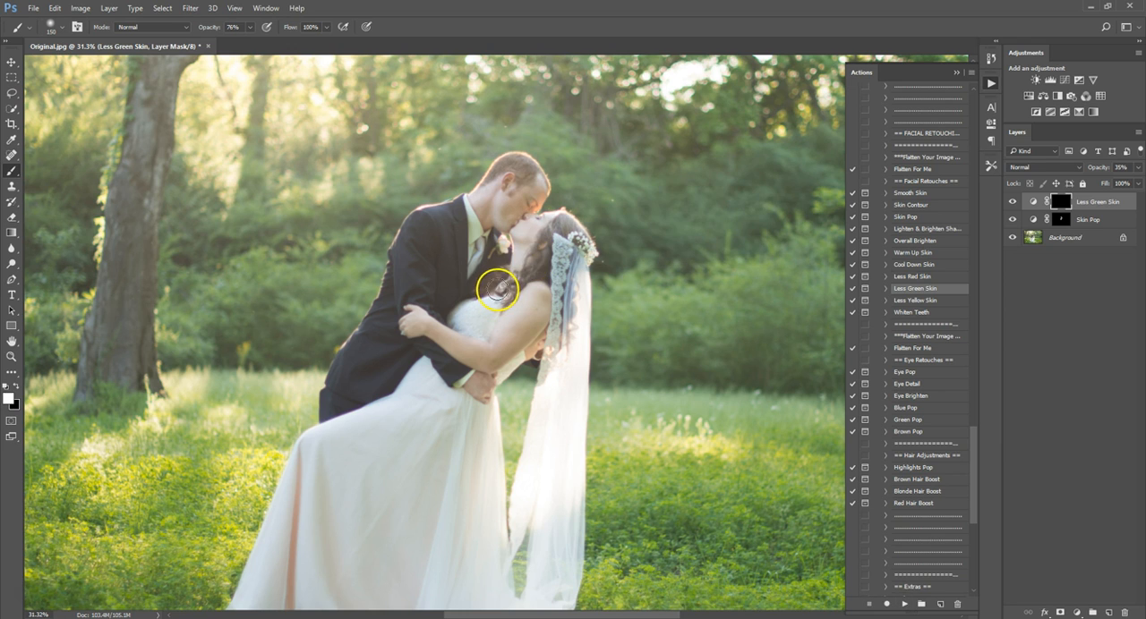
# Paint the Less Green Skin mask over the bride's arm, shoulder and neck and the groom's hand and collar area.
pyautogui.moveTo(418, 324)
pyautogui.mouseDown()
pyautogui.moveTo(469, 352)
pyautogui.moveTo(486, 350)
pyautogui.mouseUp()
pyautogui.moveTo(523, 313)
pyautogui.mouseDown()
pyautogui.moveTo(512, 344)
pyautogui.moveTo(542, 314)
pyautogui.moveTo(536, 343)
pyautogui.moveTo(518, 231)
pyautogui.moveTo(553, 220)
pyautogui.moveTo(512, 226)
pyautogui.moveTo(482, 207)
pyautogui.moveTo(497, 188)
pyautogui.moveTo(508, 195)
pyautogui.moveTo(518, 164)
pyautogui.moveTo(515, 214)
pyautogui.moveTo(534, 178)
pyautogui.moveTo(537, 204)
pyautogui.moveTo(476, 237)
pyautogui.mouseUp()
pyautogui.moveTo(457, 385); pyautogui.dragTo(478, 376)
pyautogui.press(']')
pyautogui.moveTo(472, 251)
pyautogui.mouseDown()
pyautogui.moveTo(467, 198)
pyautogui.moveTo(482, 258)
pyautogui.moveTo(490, 232)
pyautogui.moveTo(460, 268)
pyautogui.moveTo(468, 202)
pyautogui.moveTo(486, 236)
pyautogui.mouseUp()
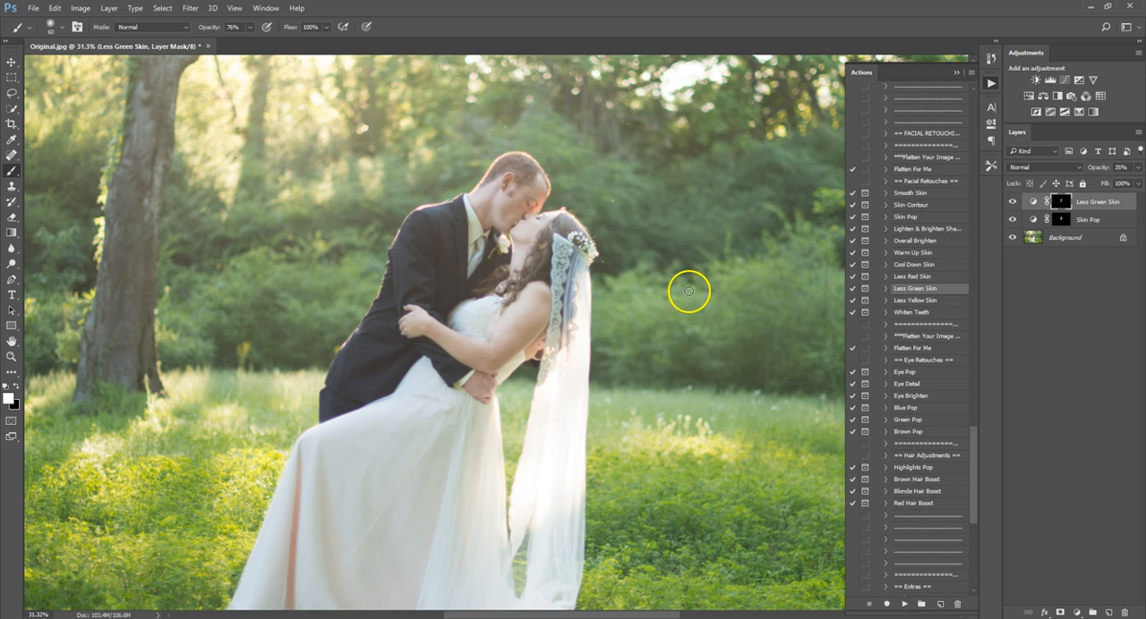
pyautogui.scroll(-2, 627, 364)
pyautogui.scroll(2, 633, 373)
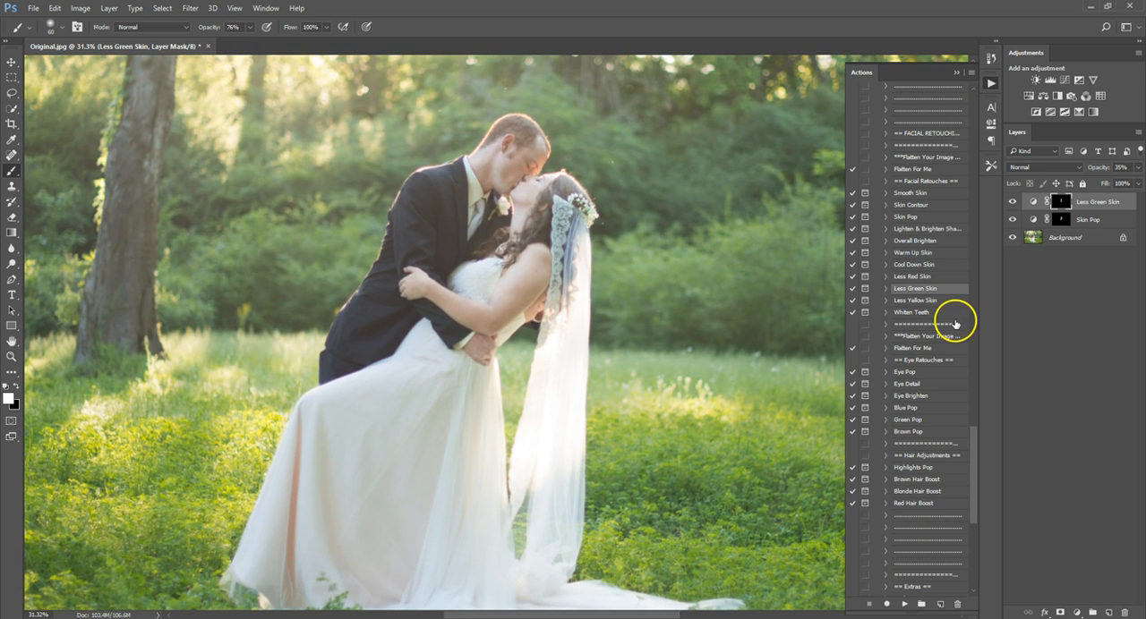
# Run the Warm Up Skin action and continue past its message.
pyautogui.click(915, 253)
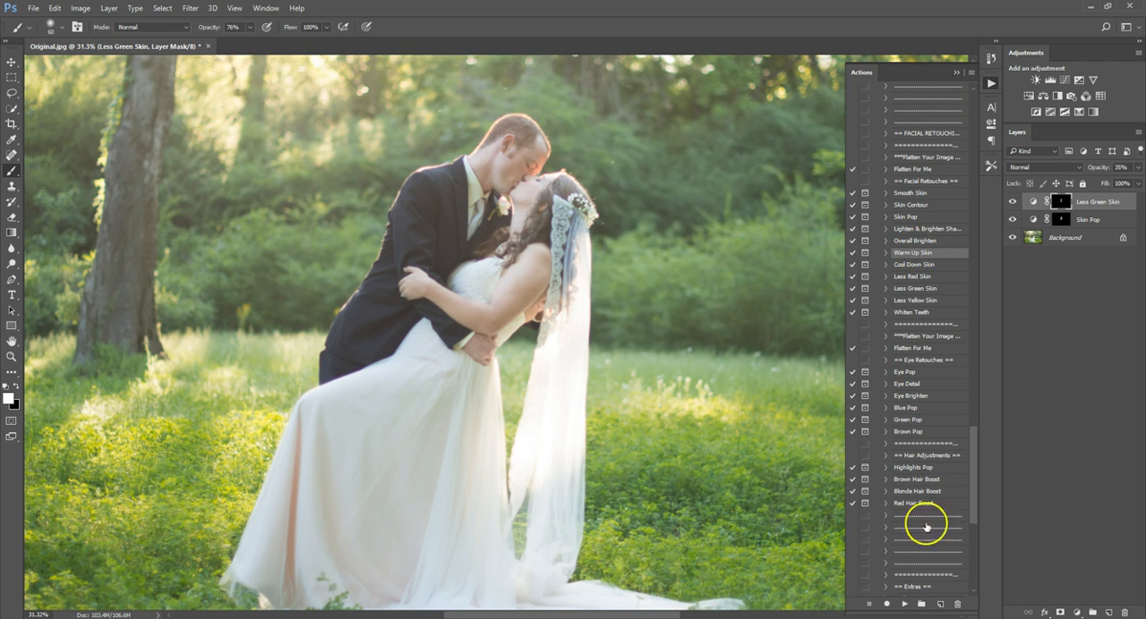
pyautogui.click(906, 605)
pyautogui.click(601, 258)
# Enlarge the brush, set its opacity to 100%, and paint the Warm Up Skin mask over the couple, veil and dress.
pyautogui.press(']')
pyautogui.press(']')
pyautogui.press(']')
pyautogui.press(']')
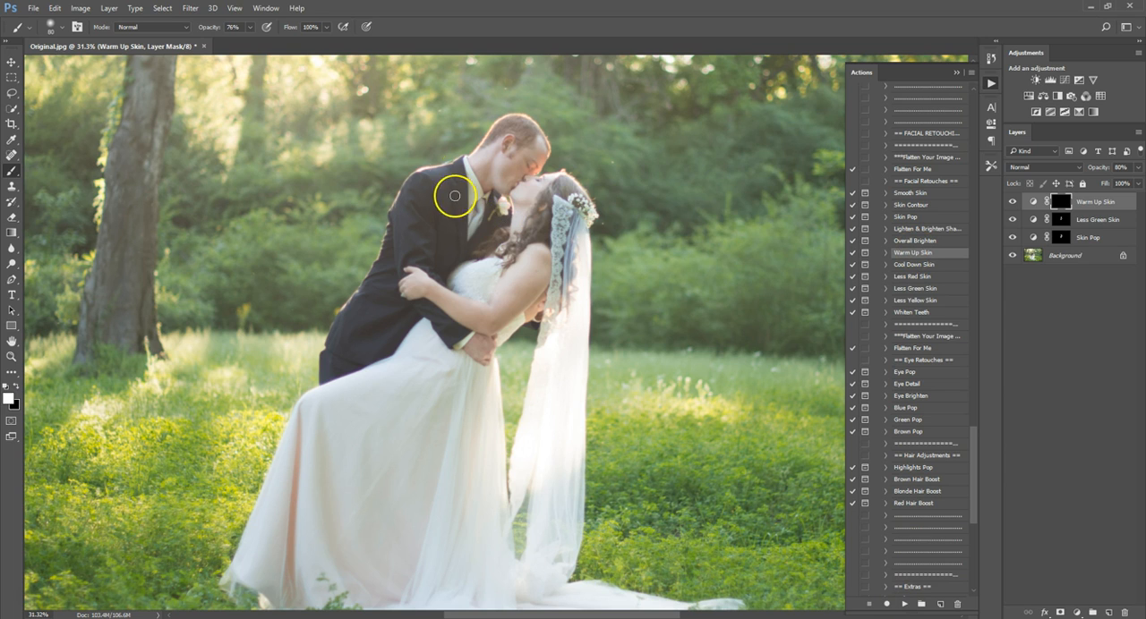
pyautogui.moveTo(213, 28); pyautogui.dragTo(441, 20)
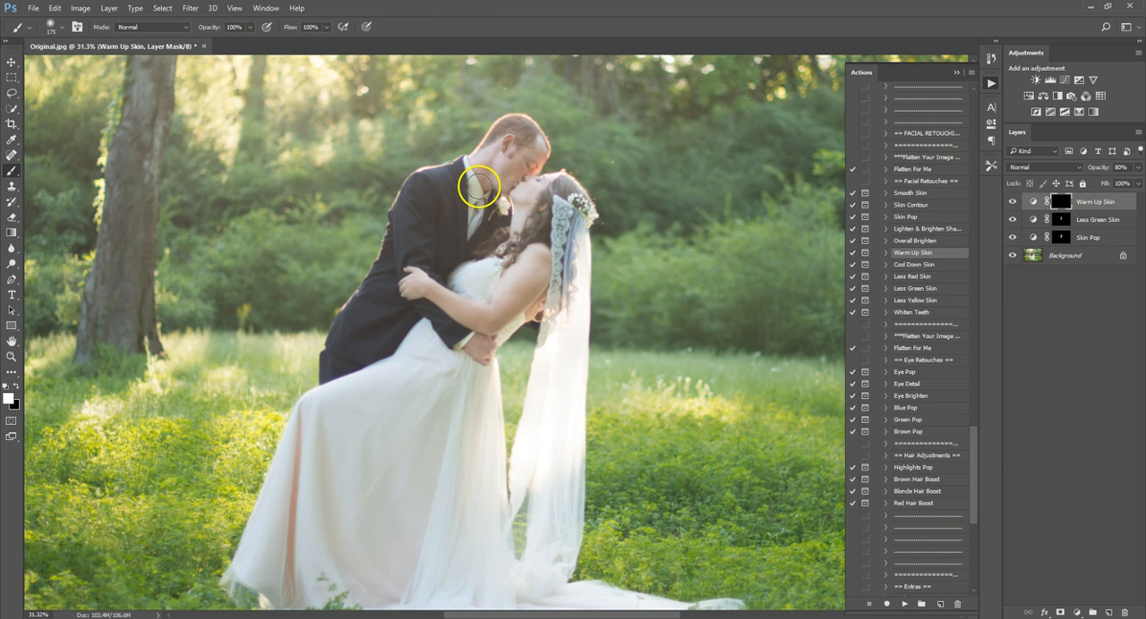
pyautogui.moveTo(482, 188)
pyautogui.mouseDown()
pyautogui.moveTo(536, 159)
pyautogui.moveTo(528, 130)
pyautogui.moveTo(521, 146)
pyautogui.moveTo(512, 127)
pyautogui.moveTo(493, 146)
pyautogui.moveTo(473, 231)
pyautogui.moveTo(499, 158)
pyautogui.moveTo(528, 182)
pyautogui.moveTo(526, 226)
pyautogui.moveTo(533, 198)
pyautogui.moveTo(545, 233)
pyautogui.moveTo(546, 193)
pyautogui.moveTo(573, 193)
pyautogui.moveTo(582, 206)
pyautogui.moveTo(581, 237)
pyautogui.moveTo(569, 240)
pyautogui.moveTo(559, 221)
pyautogui.moveTo(566, 276)
pyautogui.moveTo(580, 278)
pyautogui.moveTo(568, 385)
pyautogui.moveTo(580, 521)
pyautogui.mouseUp()
# Extend the Warm Up Skin mask over the lower dress and the train on the grass.
pyautogui.scroll(-5, 460, 521)
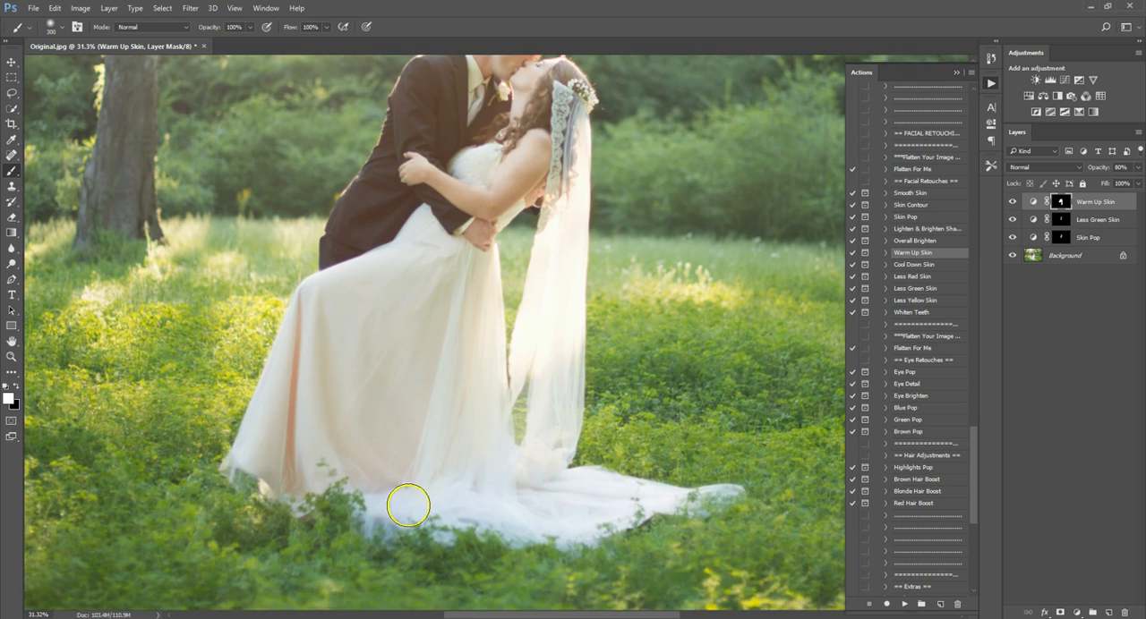
pyautogui.scroll(-6, 403, 497)
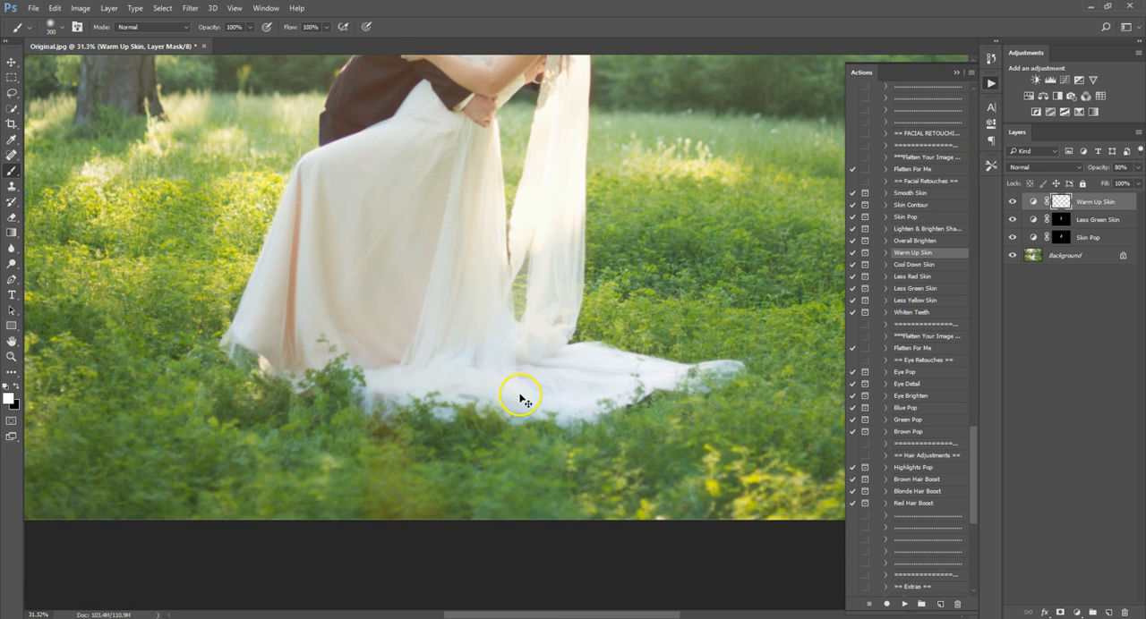
pyautogui.moveTo(520, 396)
pyautogui.mouseDown()
pyautogui.moveTo(460, 433)
pyautogui.moveTo(445, 459)
pyautogui.moveTo(374, 395)
pyautogui.mouseUp()
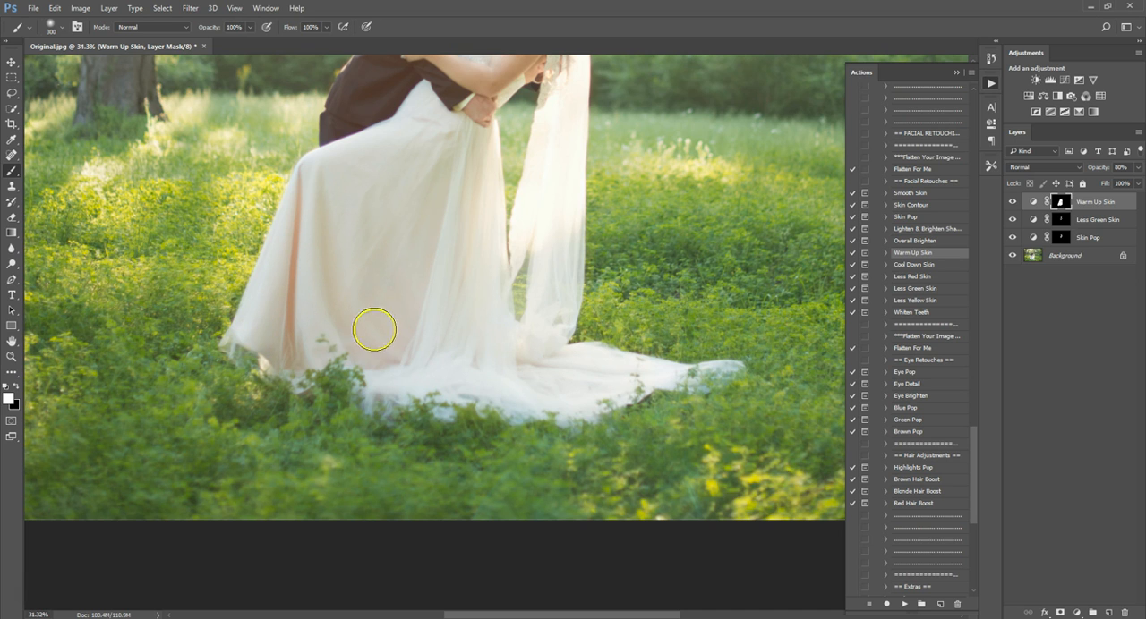
pyautogui.moveTo(568, 367)
pyautogui.mouseDown()
pyautogui.moveTo(632, 383)
pyautogui.moveTo(730, 368)
pyautogui.moveTo(694, 387)
pyautogui.moveTo(676, 369)
pyautogui.moveTo(651, 375)
pyautogui.moveTo(563, 414)
pyautogui.moveTo(455, 412)
pyautogui.moveTo(429, 403)
pyautogui.moveTo(462, 397)
pyautogui.moveTo(438, 392)
pyautogui.moveTo(387, 419)
pyautogui.mouseUp()
pyautogui.press('[')
pyautogui.press('[')
pyautogui.press('[')
pyautogui.press('[')
pyautogui.press('[')
pyautogui.scroll(-3, 484, 354)
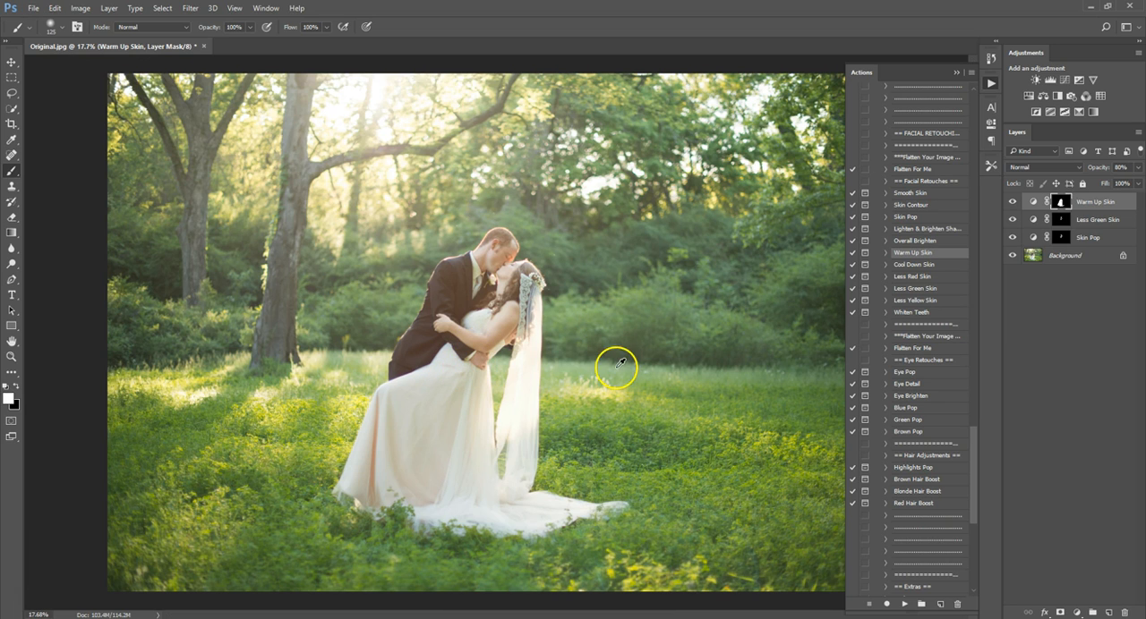
# Compare the photo before and after retouching by toggling the visibility of the layers above the background.
pyautogui.keyDown('alt'); pyautogui.click(1013, 257); pyautogui.keyUp('alt')
pyautogui.keyDown('alt'); pyautogui.click(1012, 257); pyautogui.keyUp('alt')
pyautogui.keyDown('alt'); pyautogui.click(1013, 257); pyautogui.keyUp('alt')
pyautogui.keyDown('alt'); pyautogui.click(1012, 257); pyautogui.keyUp('alt')
# Flatten the image into a single background layer.
pyautogui.click(12, 62)
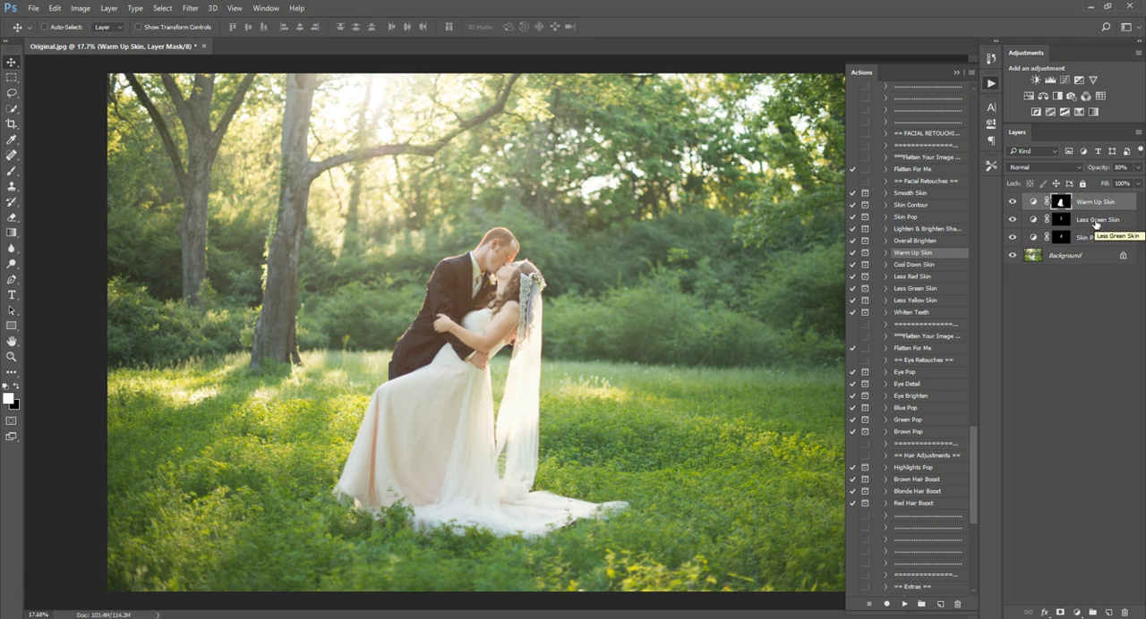
pyautogui.rightClick(1107, 252)
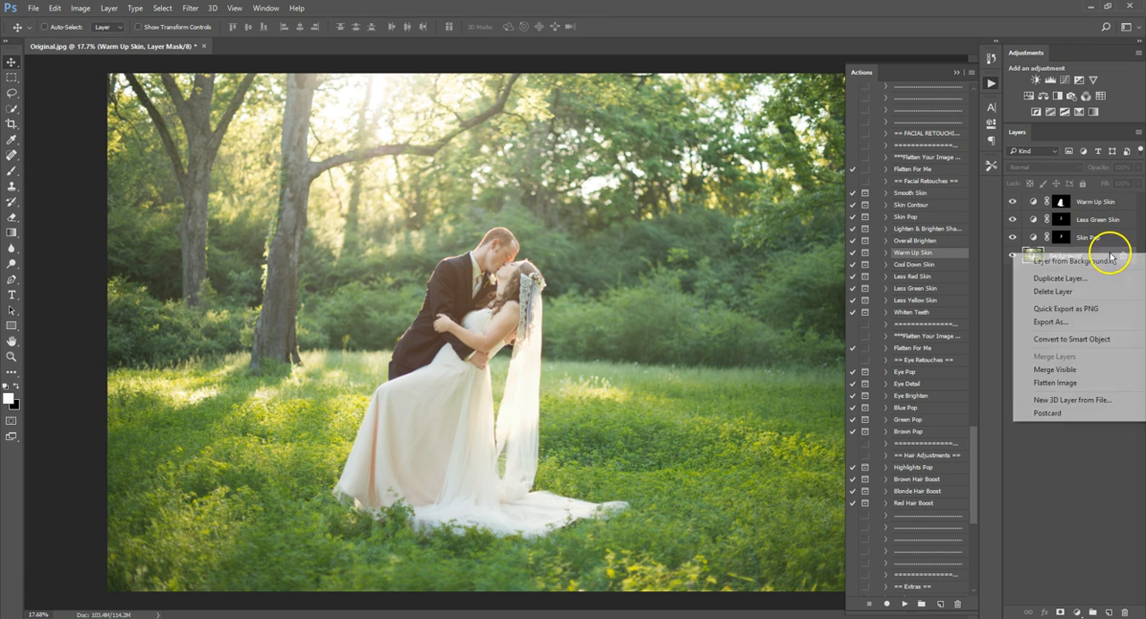
pyautogui.click(1074, 385)
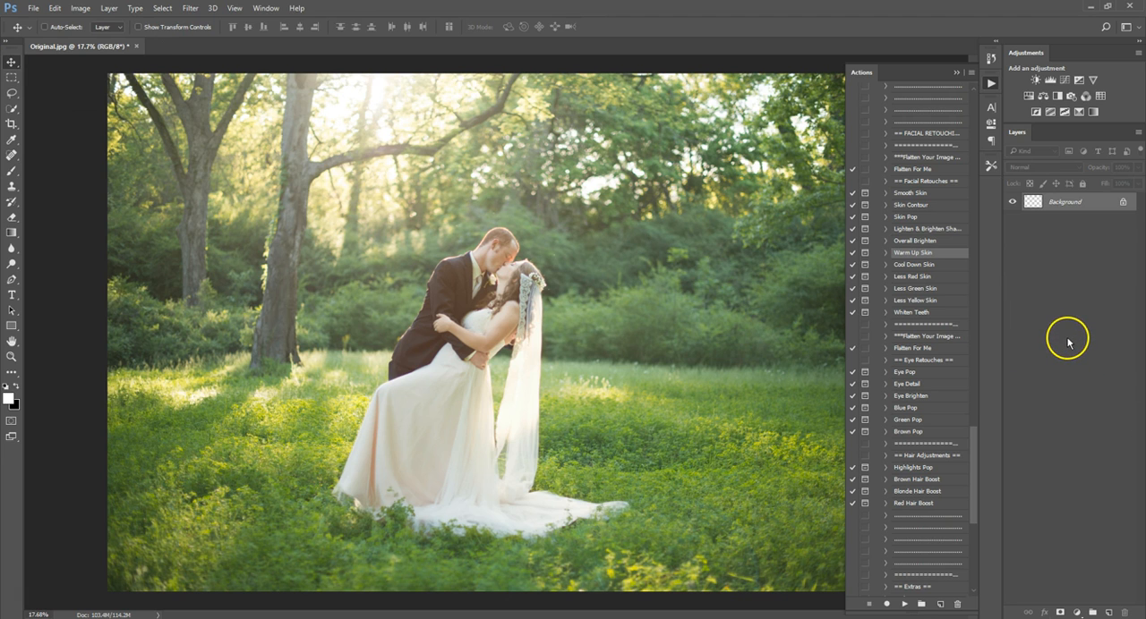
# Run the Daydream base action on the flattened image.
pyautogui.moveTo(969, 452); pyautogui.dragTo(948, 141)
pyautogui.scroll(3, 948, 134)
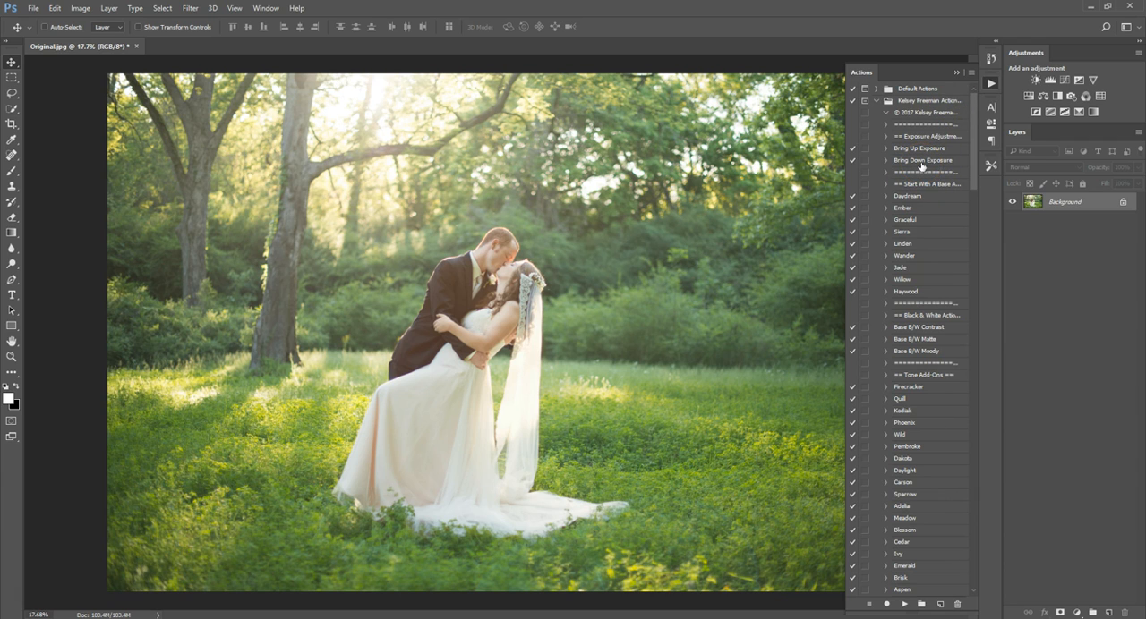
pyautogui.click(946, 149)
pyautogui.click(908, 196)
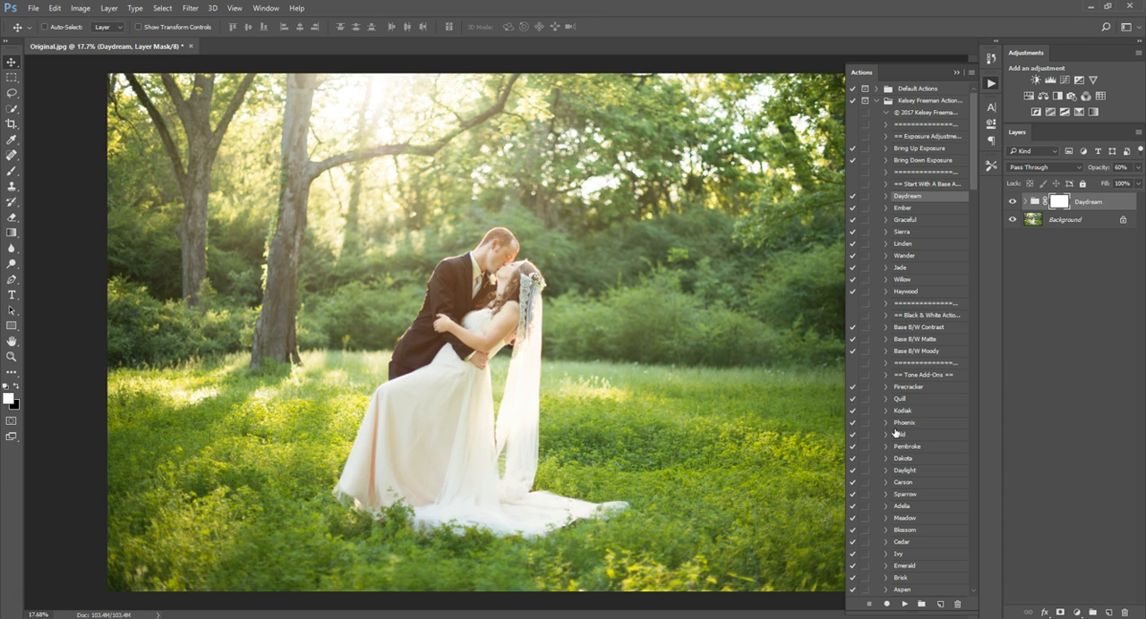
pyautogui.scroll(-1, 688, 424)
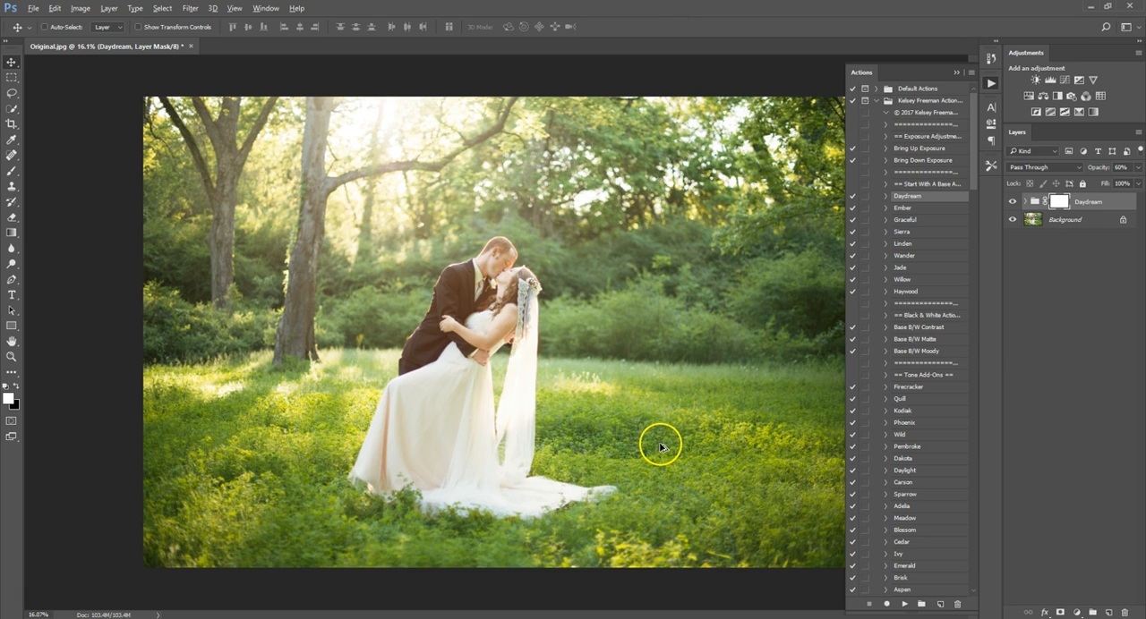
pyautogui.scroll(1, 659, 447)
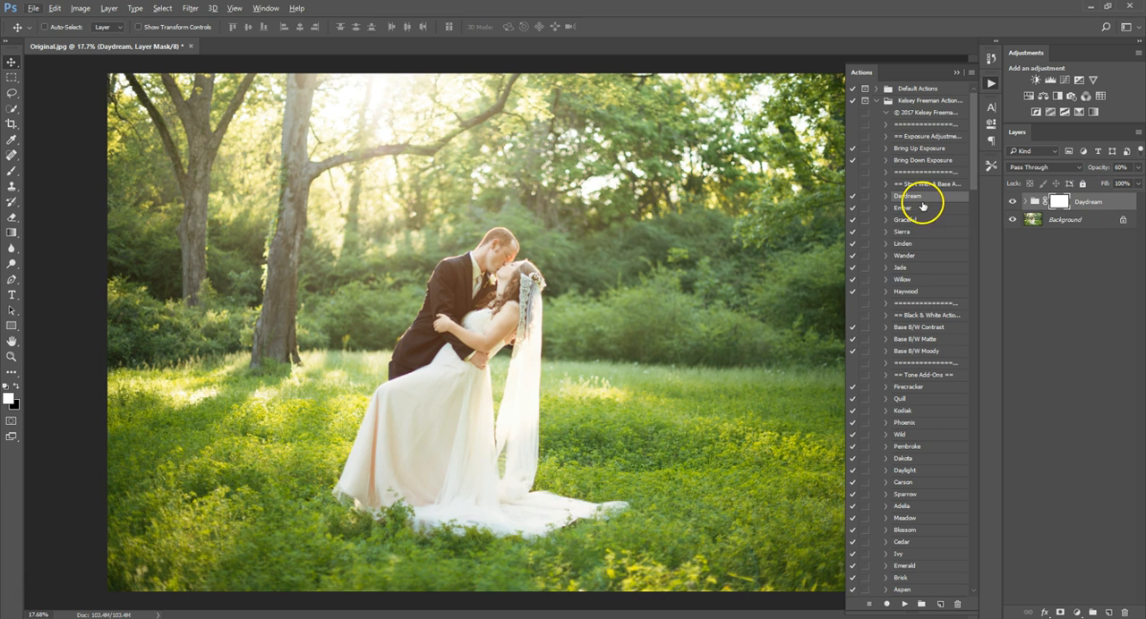
# Run the Fawn tone add-on action and compare the photo with its layer hidden and shown.
pyautogui.moveTo(972, 153); pyautogui.dragTo(972, 185)
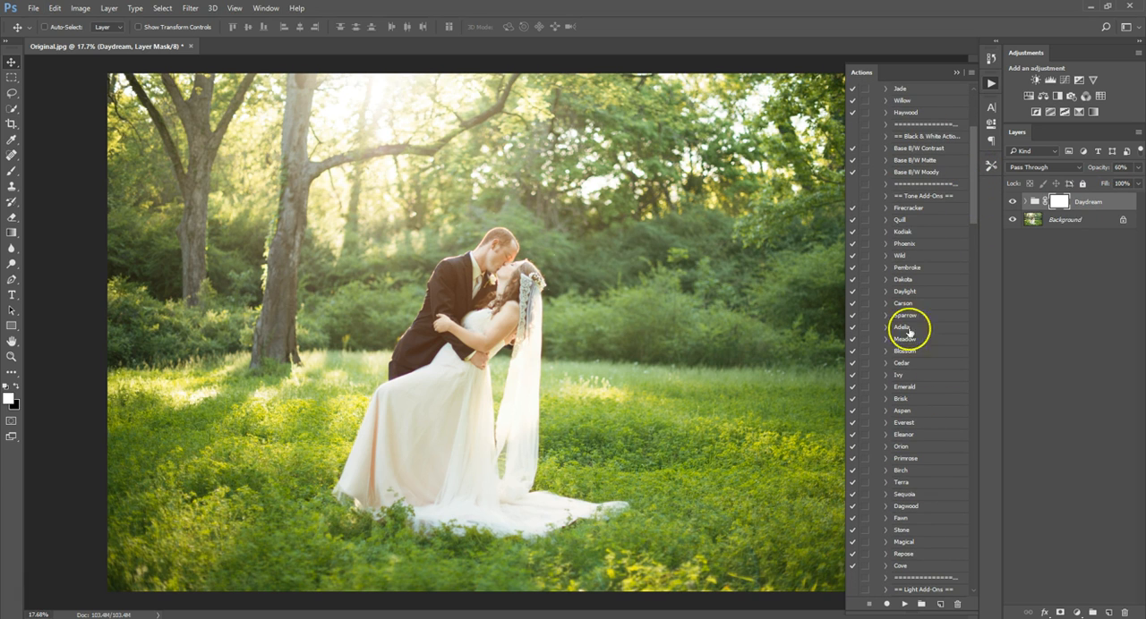
pyautogui.moveTo(972, 166); pyautogui.dragTo(973, 184)
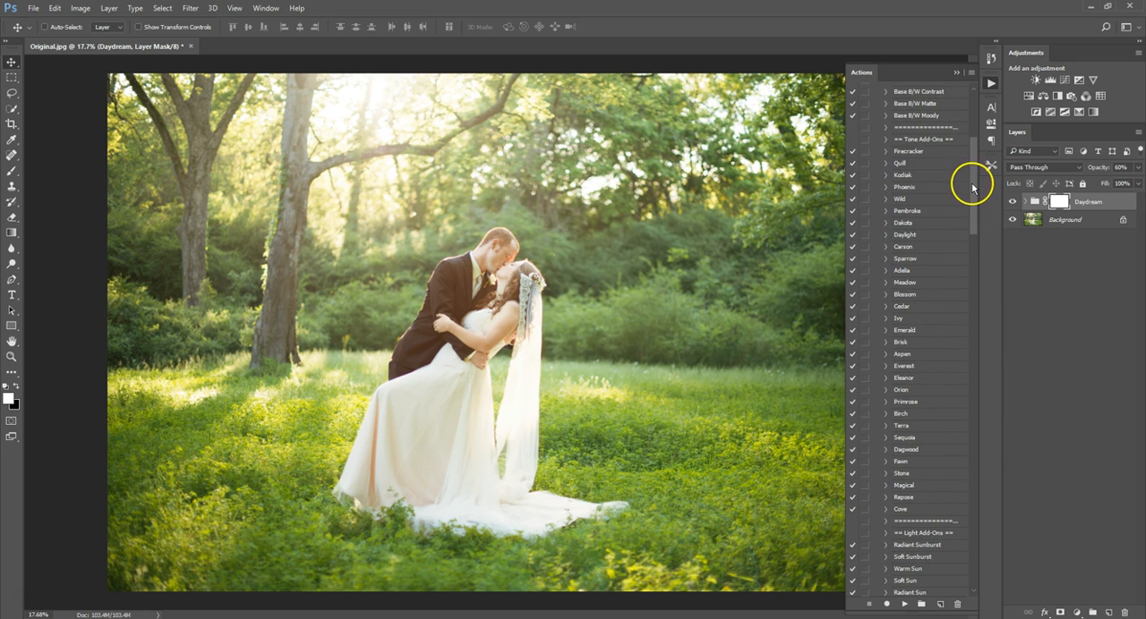
pyautogui.click(925, 154)
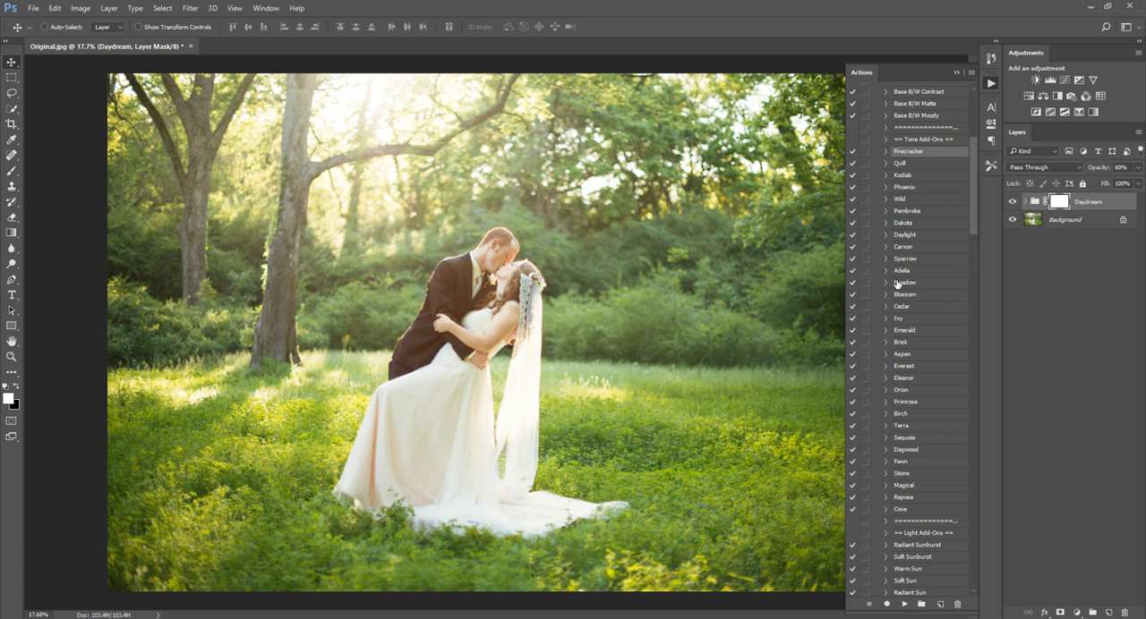
pyautogui.click(906, 461)
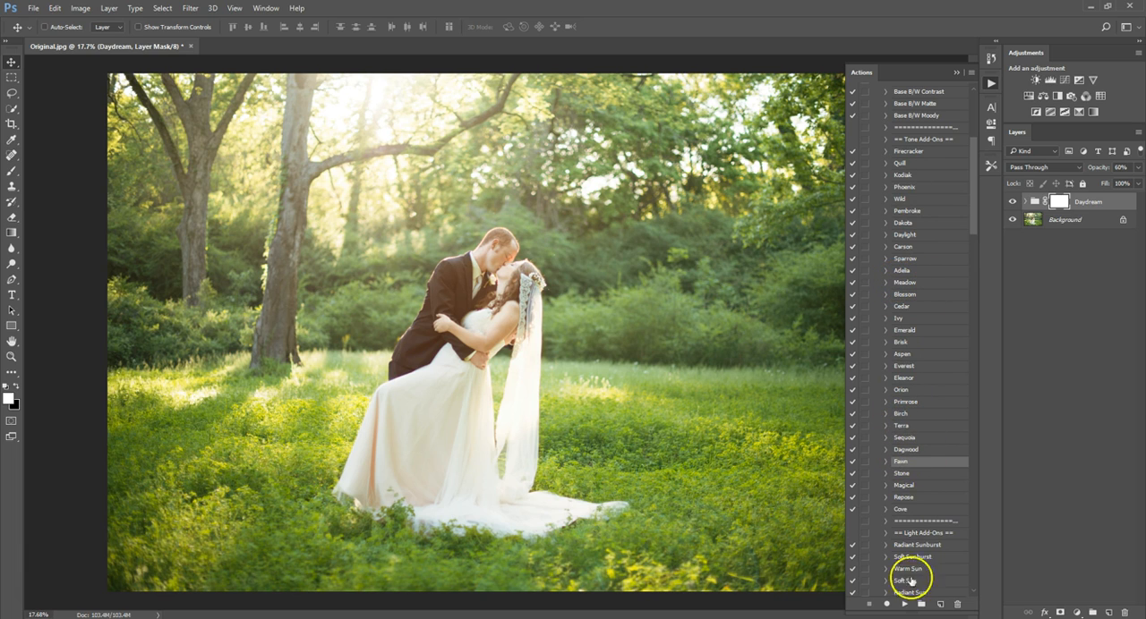
pyautogui.click(905, 605)
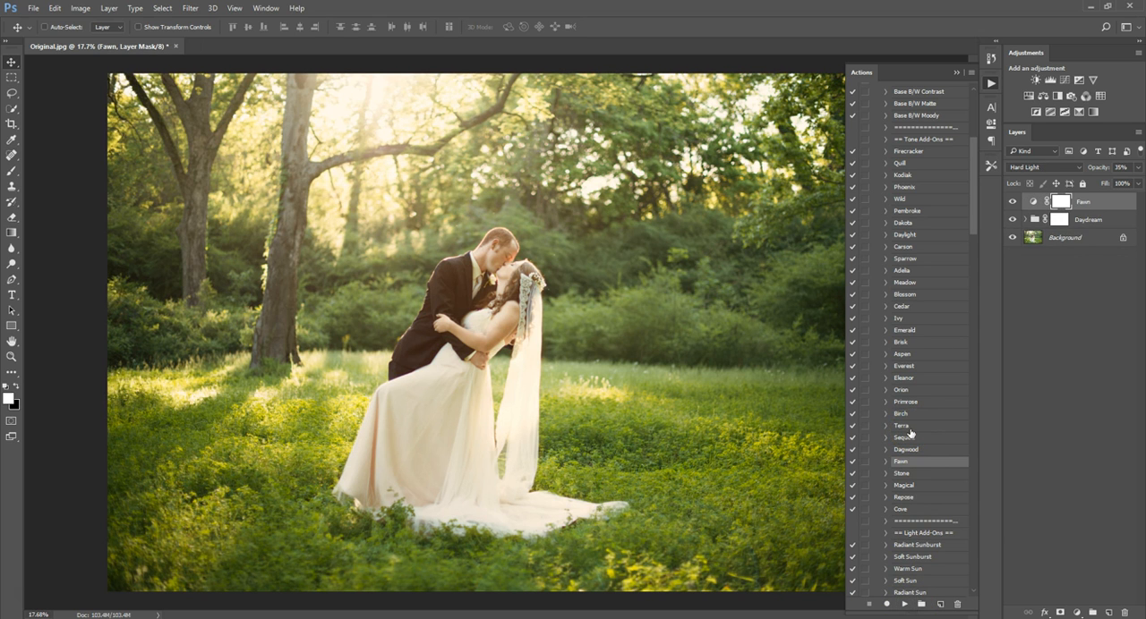
pyautogui.click(1013, 201)
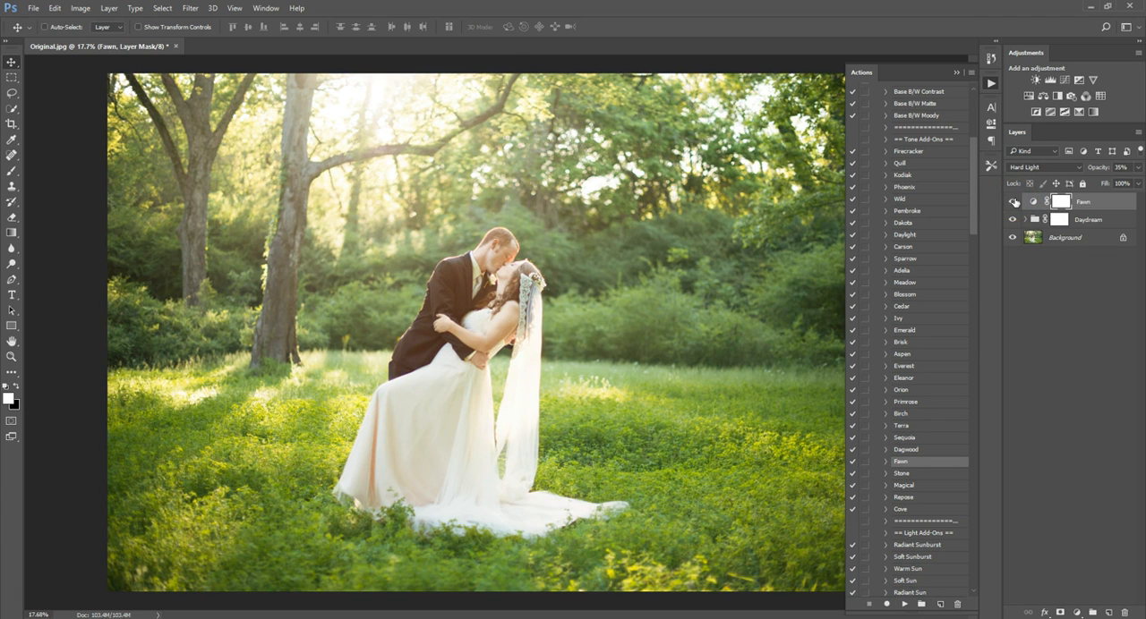
pyautogui.click(1013, 201)
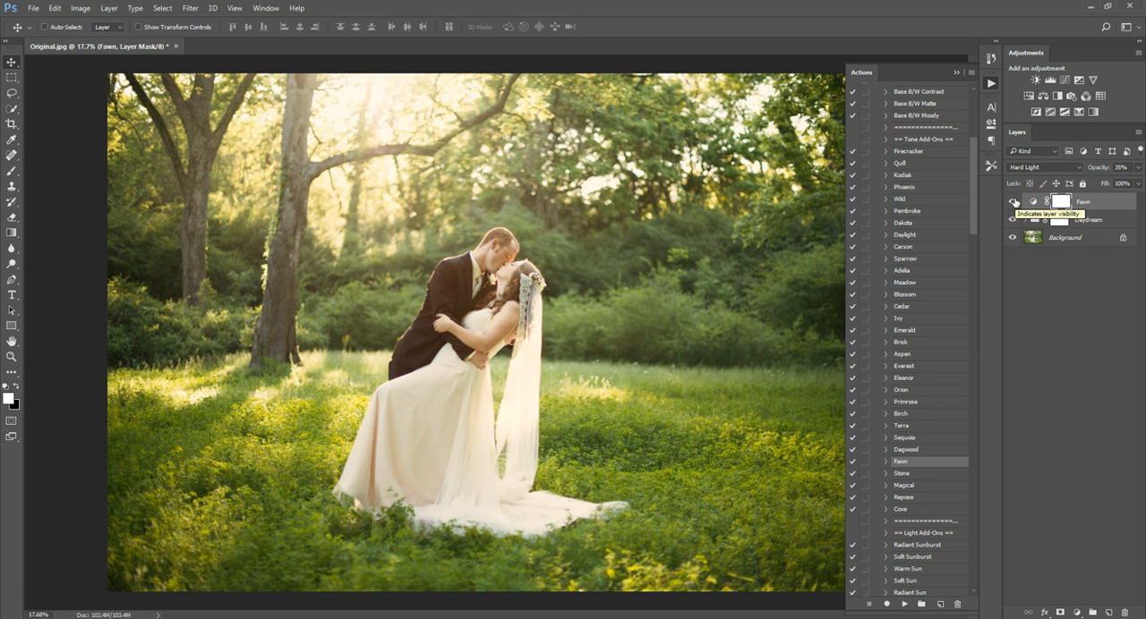
# Run the Cedar tone add-on action on top of the Fawn layer.
pyautogui.click(1014, 201)
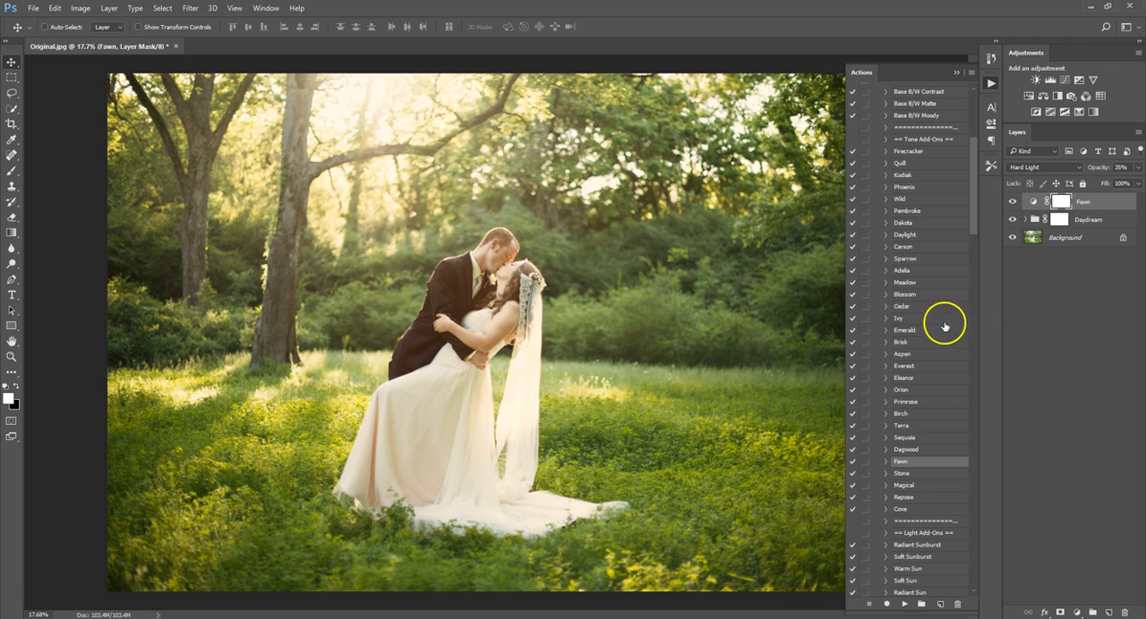
pyautogui.click(906, 311)
pyautogui.click(904, 604)
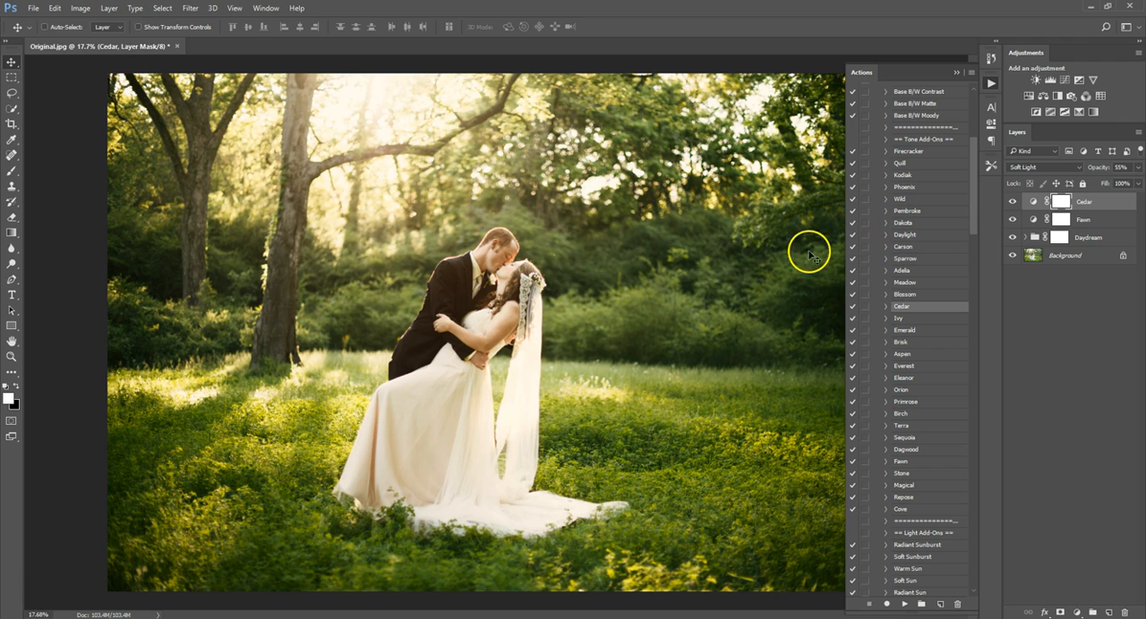
pyautogui.scroll(-1, 784, 254)
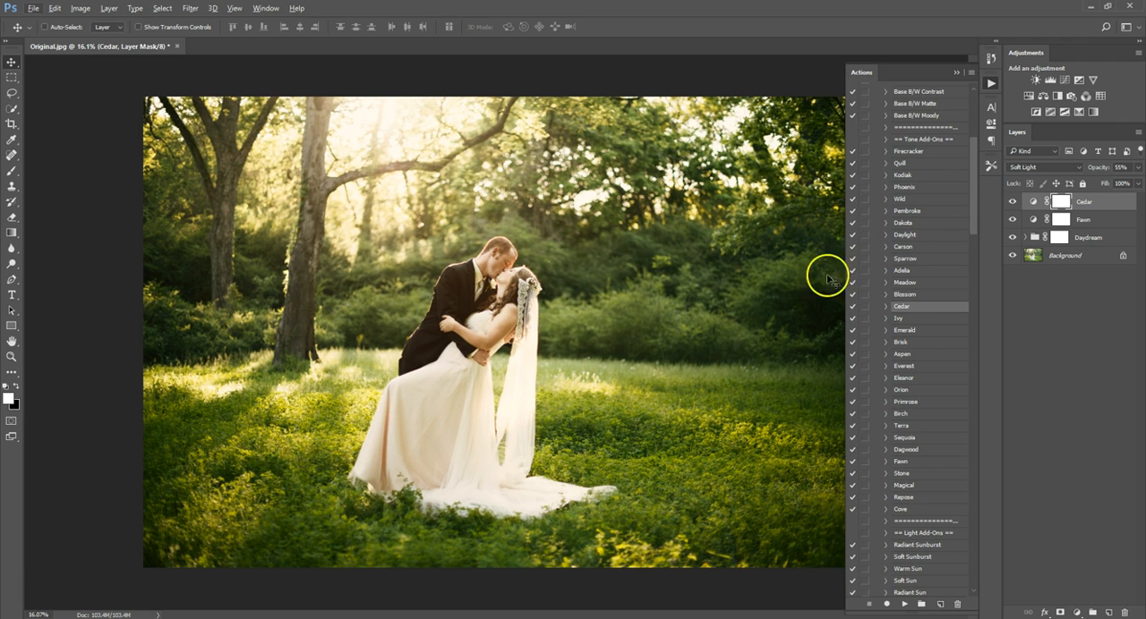
# Compare the photo with the Cedar layer hidden and shown, and with all layers above the background hidden and shown.
pyautogui.click(1012, 201)
pyautogui.click(1012, 202)
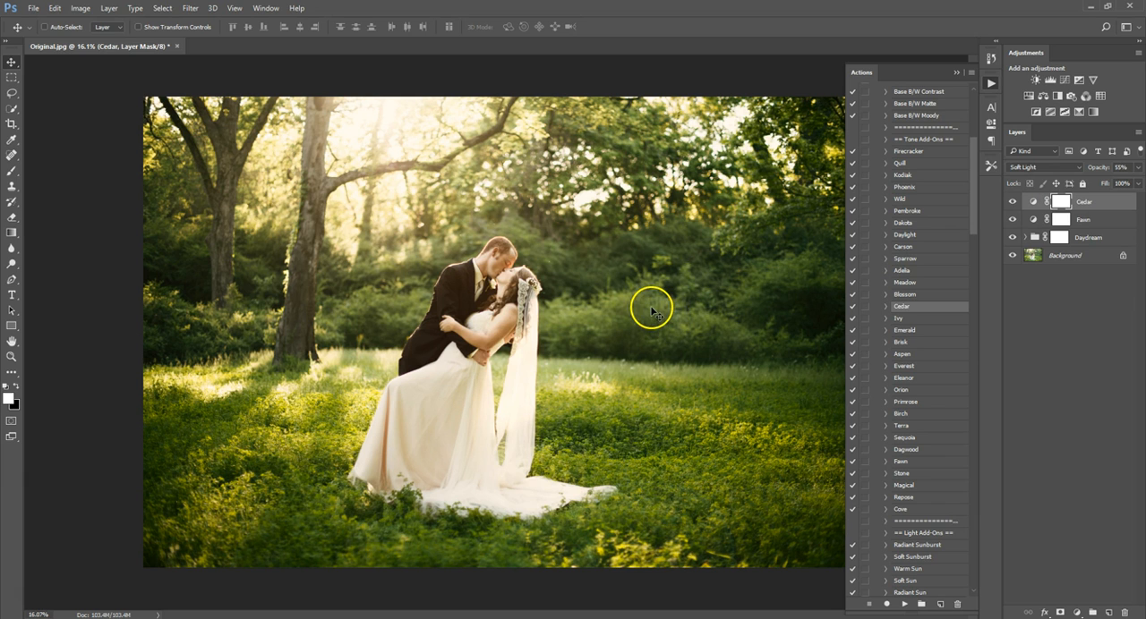
pyautogui.scroll(-1, 650, 310)
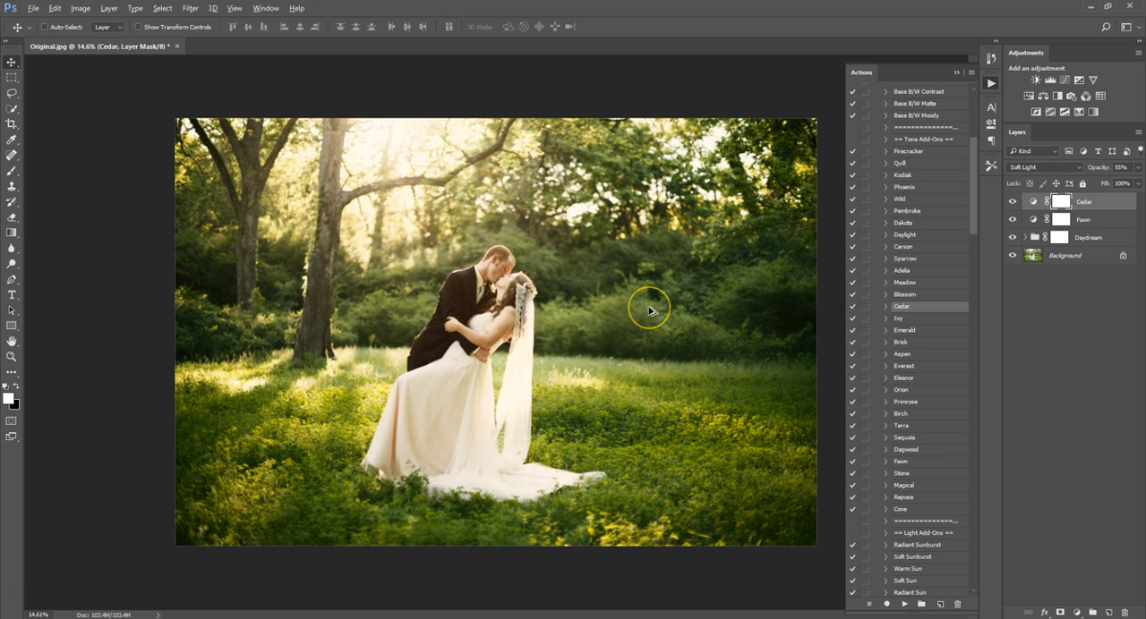
pyautogui.scroll(1, 650, 310)
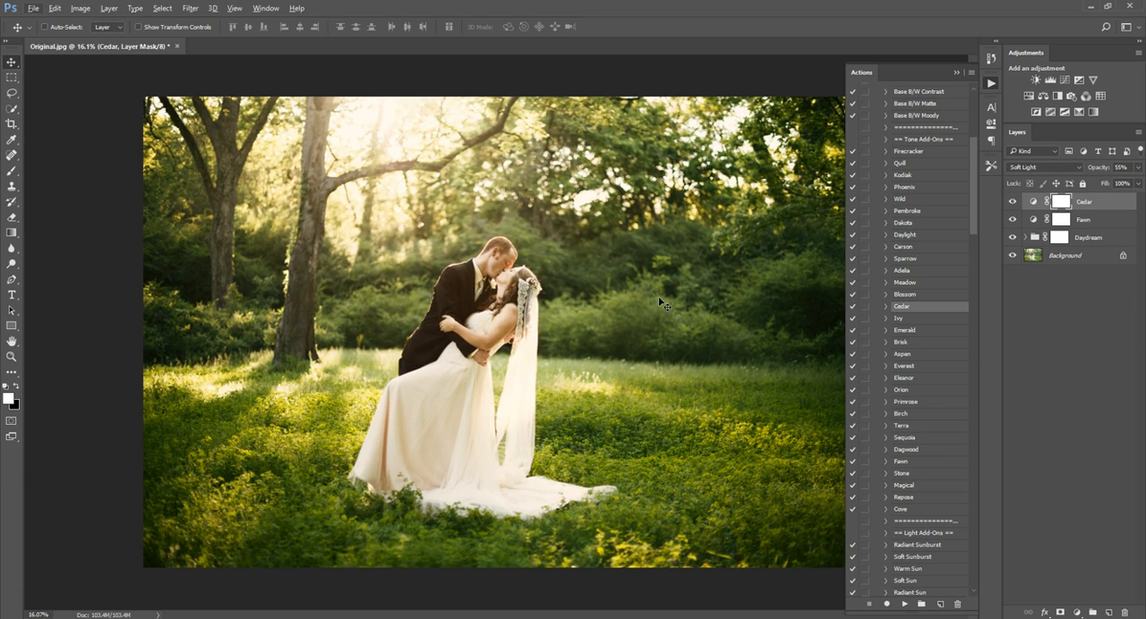
pyautogui.keyDown('alt'); pyautogui.click(1011, 255); pyautogui.keyUp('alt')
pyautogui.keyDown('alt'); pyautogui.click(1011, 257); pyautogui.keyUp('alt')
# Run the Soft Green Vignette action and continue past its brushing instructions.
pyautogui.moveTo(973, 199); pyautogui.dragTo(974, 353)
pyautogui.click(926, 381)
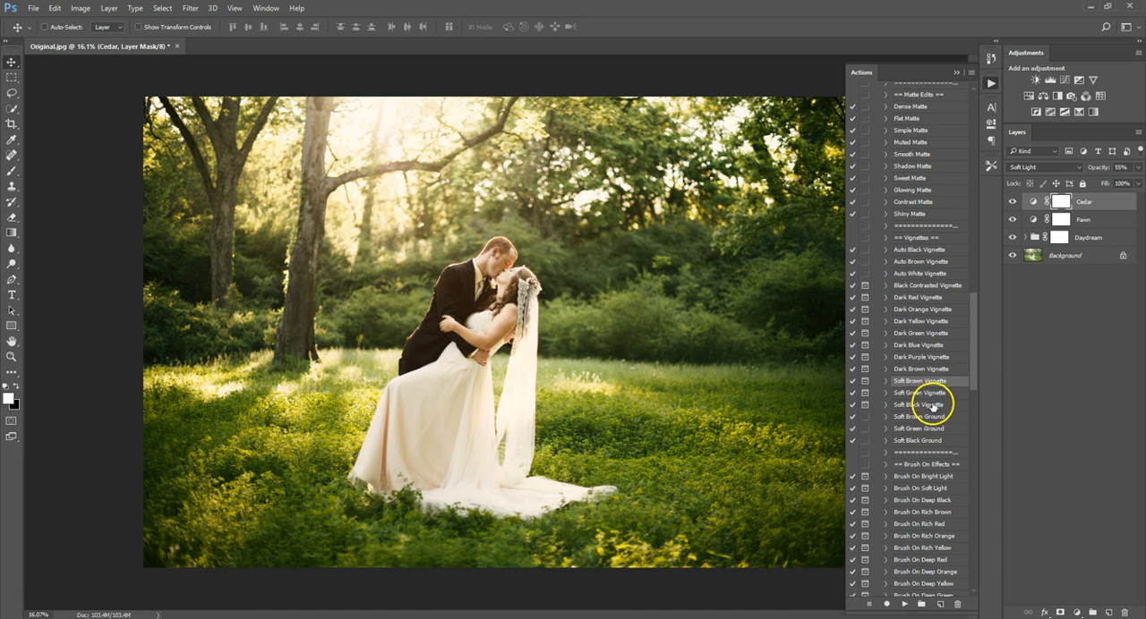
pyautogui.click(929, 392)
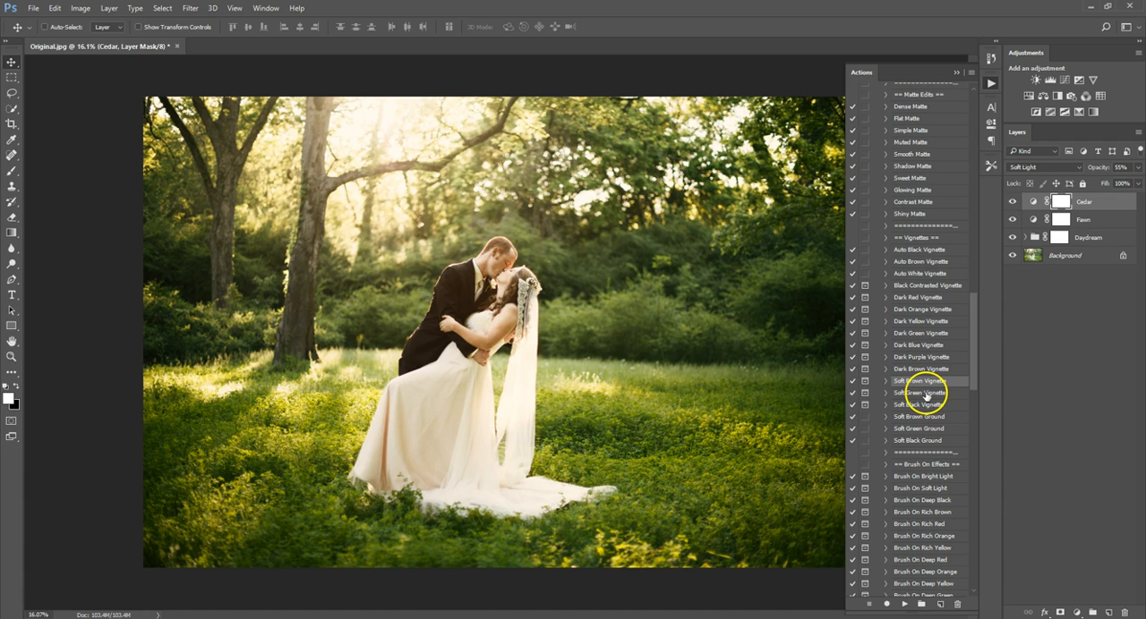
pyautogui.click(904, 604)
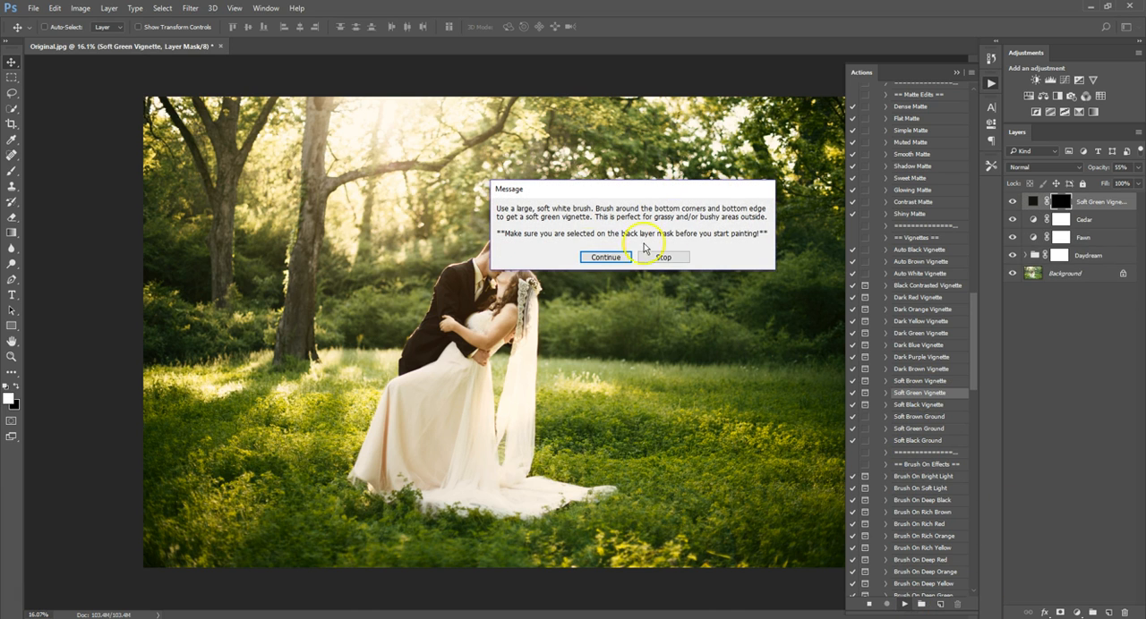
pyautogui.click(600, 257)
# Paint the Soft Green Vignette mask around the photo's outer edges with a soft white 4500 px brush at 51% opacity.
pyautogui.click(12, 173)
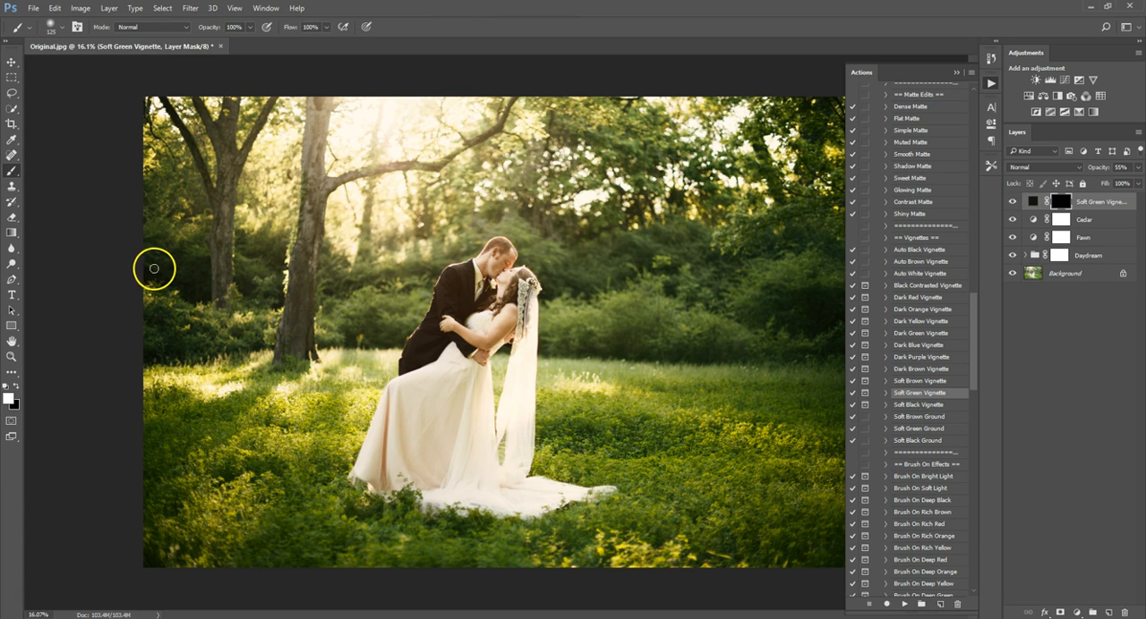
pyautogui.scroll(-2, 163, 262)
pyautogui.scroll(-1, 166, 265)
pyautogui.press(']')
pyautogui.press(']')
pyautogui.press(']')
pyautogui.press(']')
pyautogui.press(']')
pyautogui.press(']')
pyautogui.press(']')
pyautogui.press(']')
pyautogui.press(']')
pyautogui.press(']')
pyautogui.press(']')
pyautogui.press(']')
pyautogui.press(']')
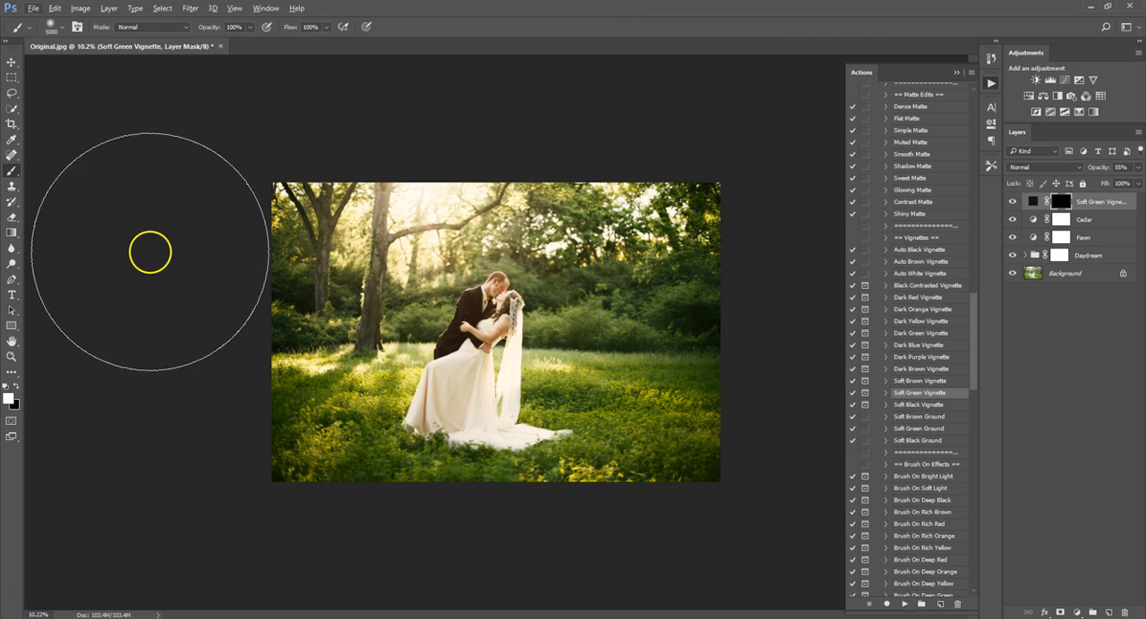
pyautogui.press('[')
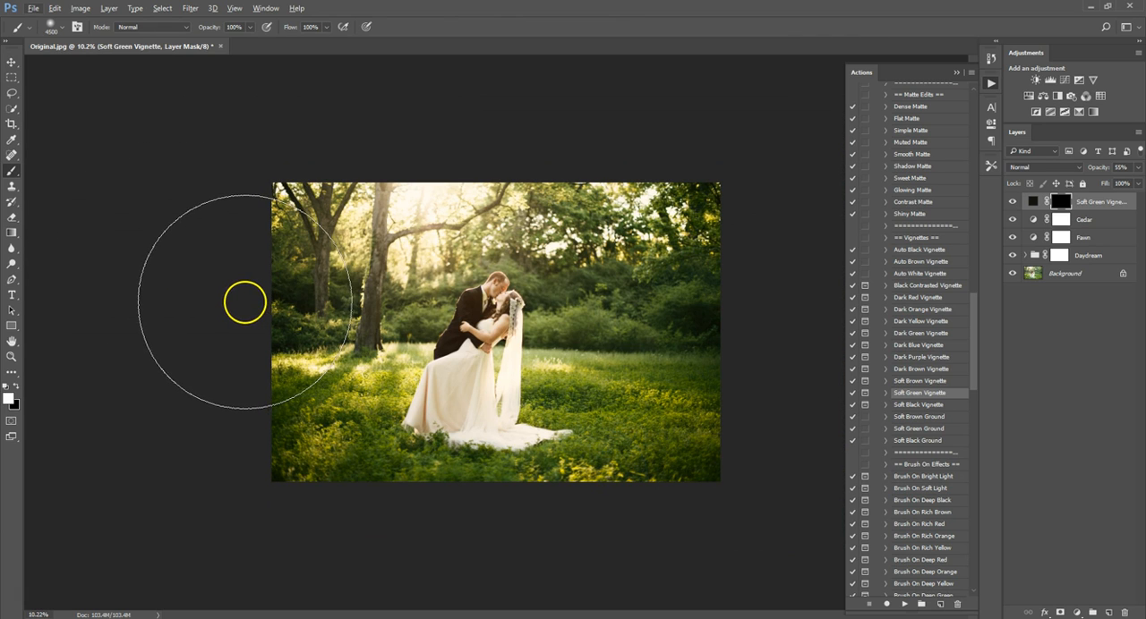
pyautogui.moveTo(212, 32); pyautogui.dragTo(180, 30)
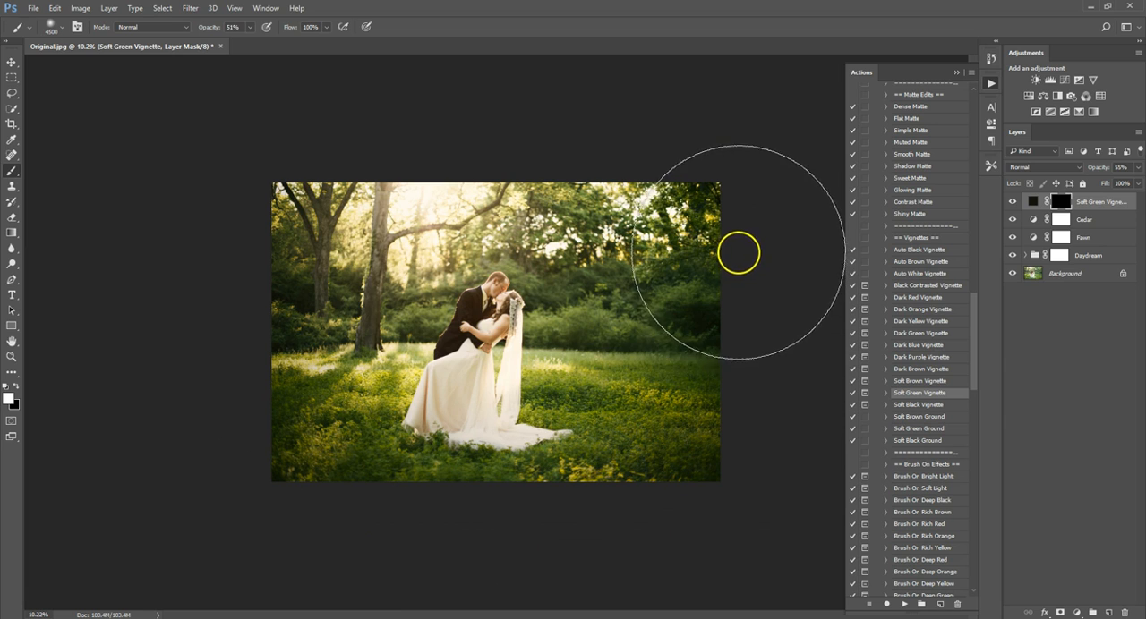
pyautogui.moveTo(737, 251); pyautogui.dragTo(837, 309)
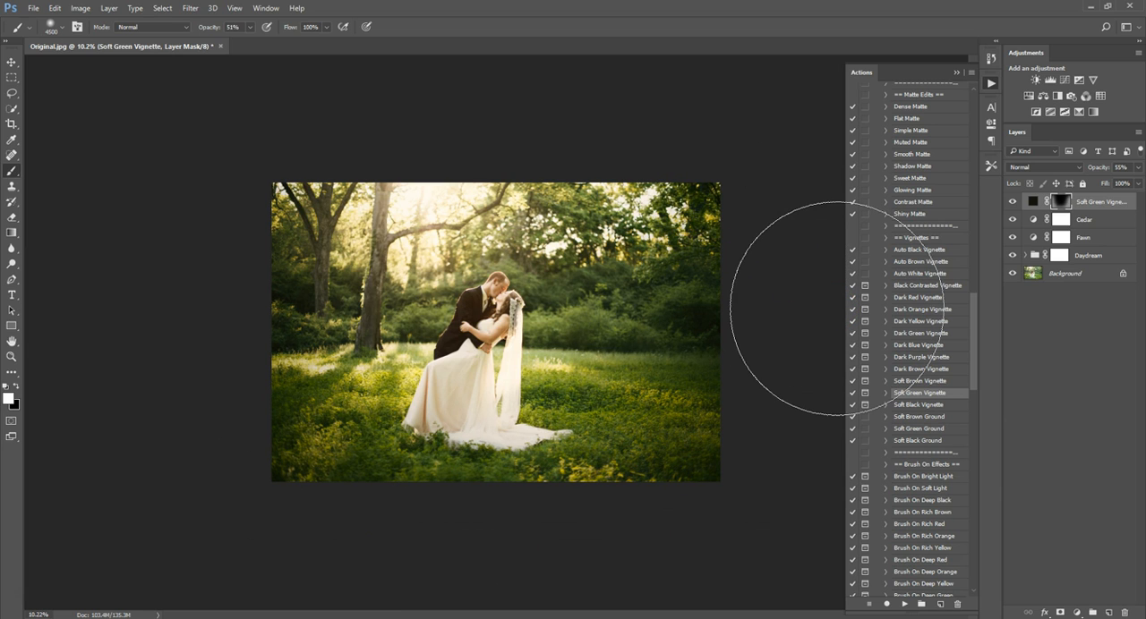
# Run the Soft Brown Vignette action and paint its mask along the photo's outer edges with the same white brush.
pyautogui.click(920, 380)
pyautogui.click(905, 604)
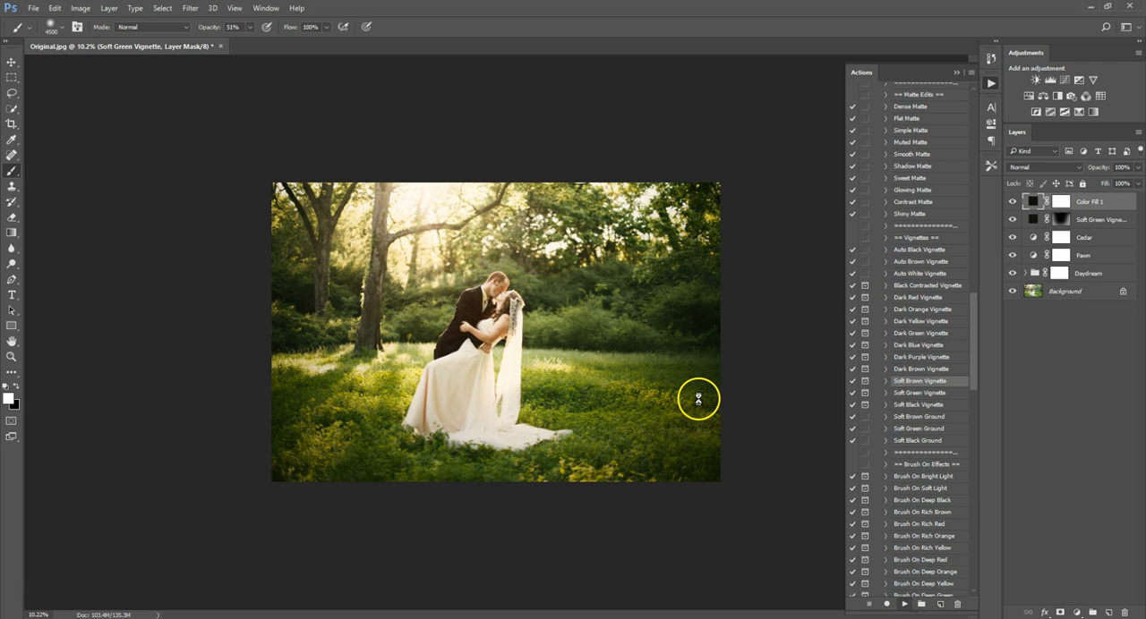
pyautogui.click(620, 267)
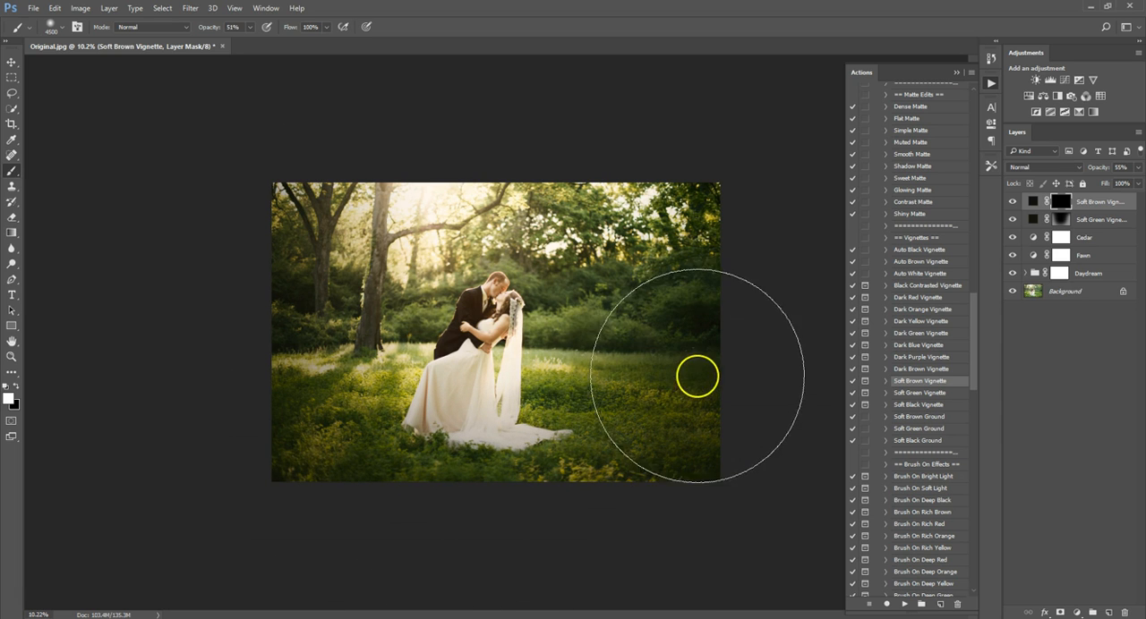
pyautogui.moveTo(723, 297); pyautogui.dragTo(723, 294)
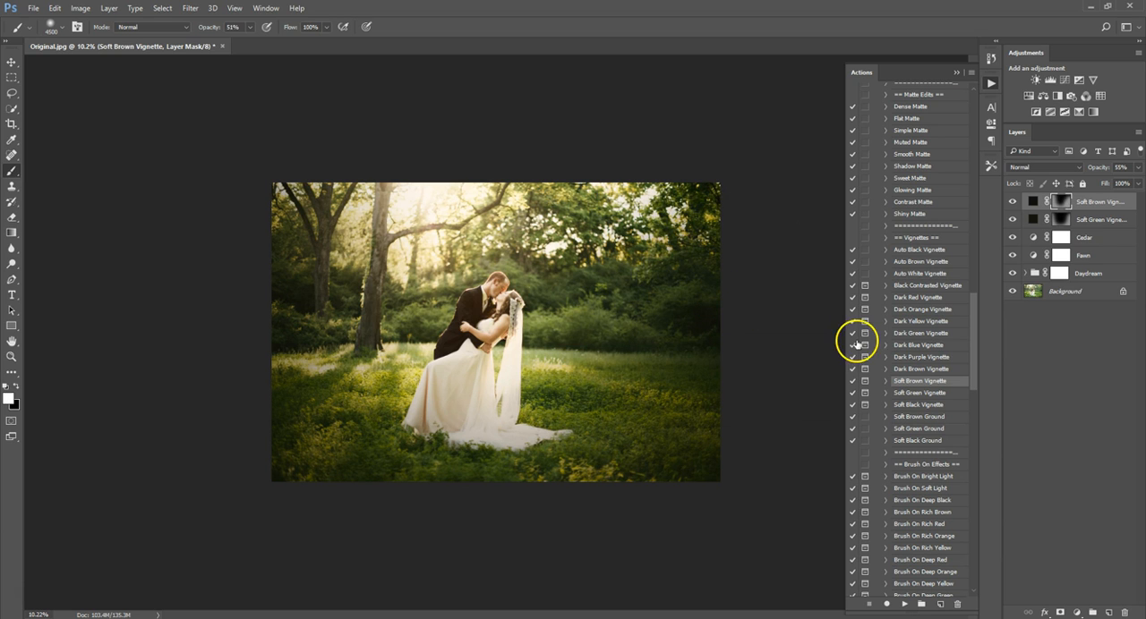
# Set the Soft Brown Vignette layer's opacity to 28% and compare the edit against the background layer alone.
pyautogui.click(1013, 201)
pyautogui.click(1012, 202)
pyautogui.moveTo(1094, 167); pyautogui.dragTo(1079, 167)
pyautogui.keyDown('alt'); pyautogui.click(1012, 291); pyautogui.keyUp('alt')
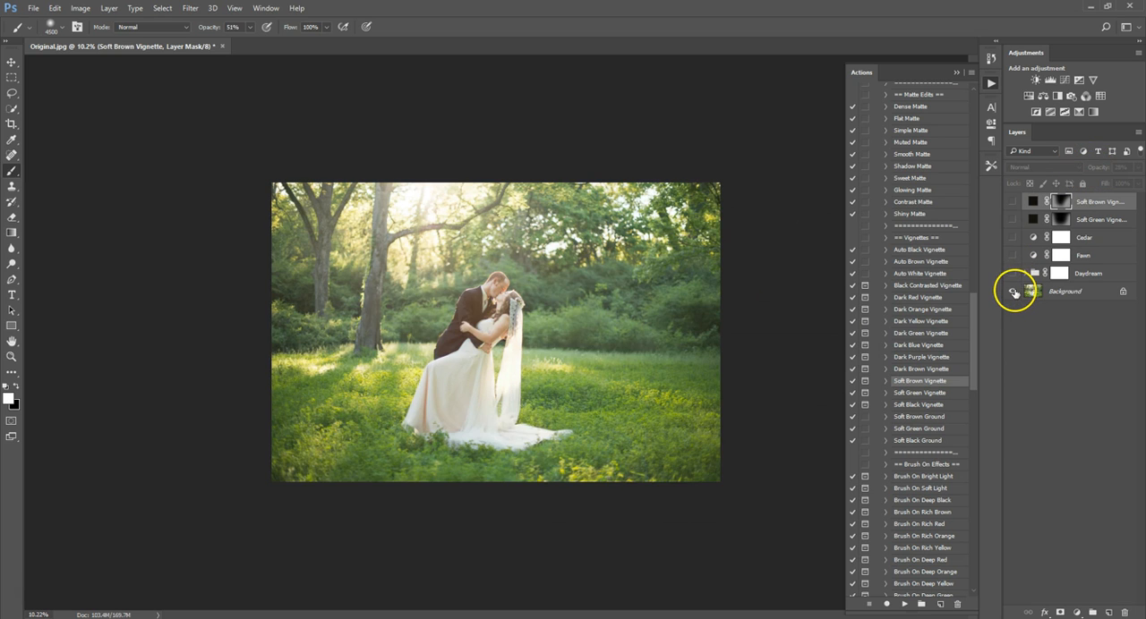
pyautogui.keyDown('alt'); pyautogui.click(1013, 292); pyautogui.keyUp('alt')
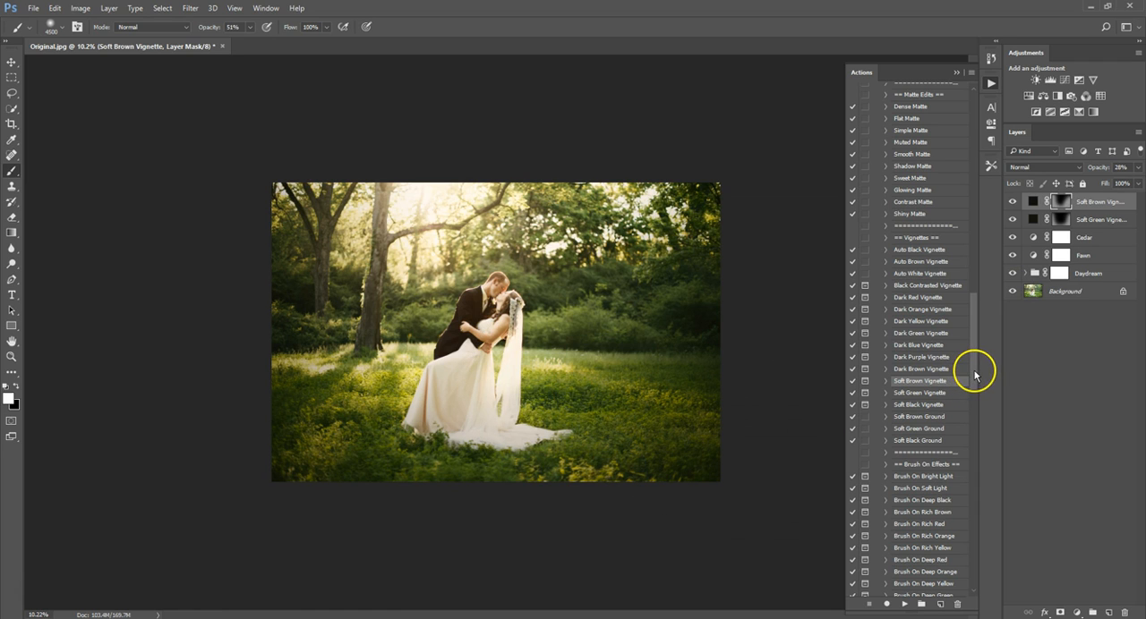
# Run the Soft Sunburst light add-on action.
pyautogui.moveTo(978, 374); pyautogui.dragTo(967, 273)
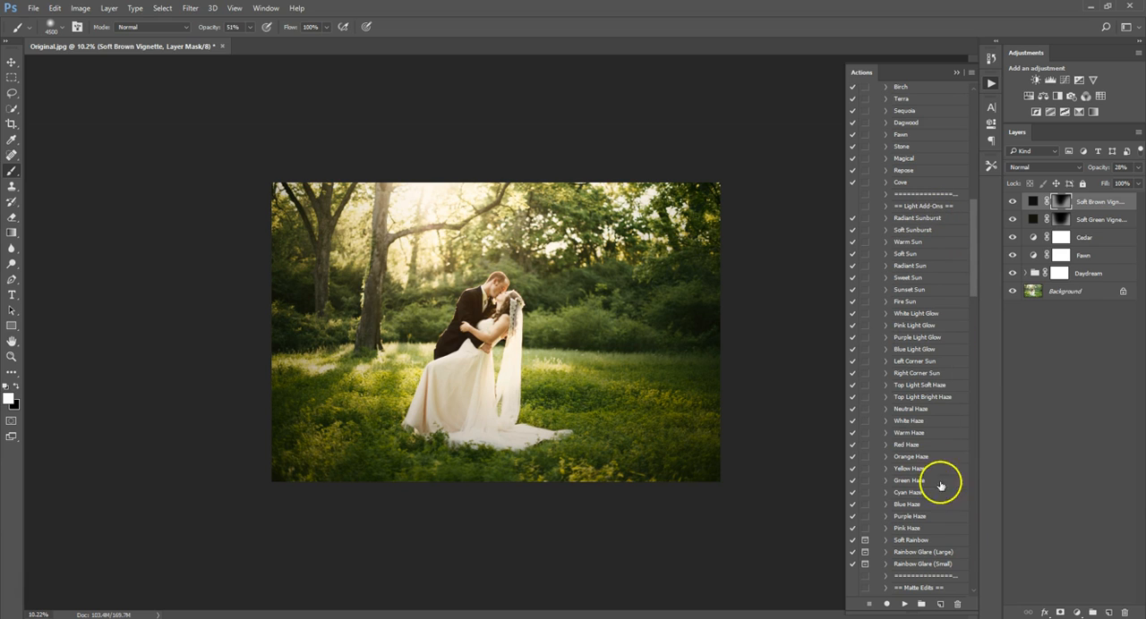
pyautogui.click(926, 266)
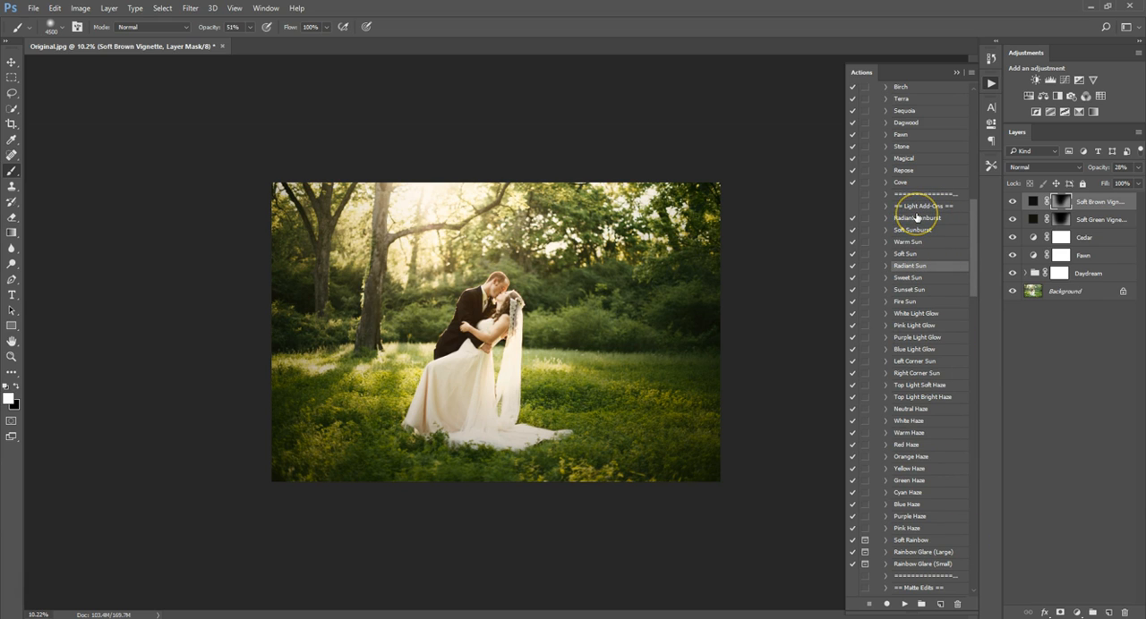
pyautogui.click(915, 216)
pyautogui.click(913, 230)
pyautogui.click(904, 604)
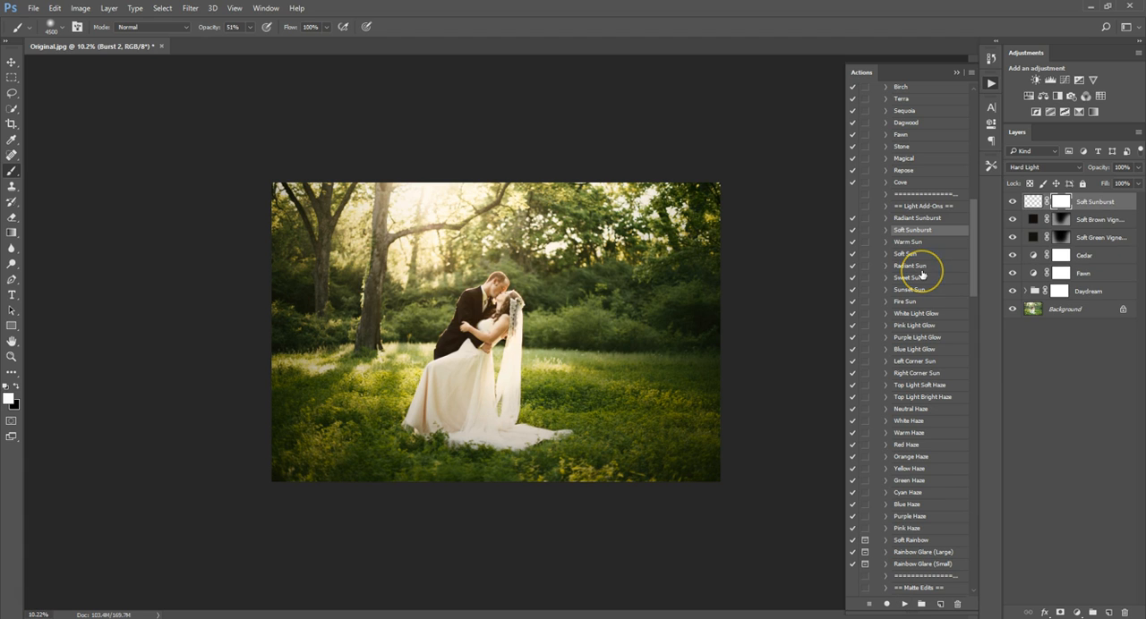
# Move the sunburst over the bright sky between the upper tree branches and compare the photo with its layer hidden and shown.
pyautogui.click(17, 64)
pyautogui.moveTo(474, 325); pyautogui.dragTo(566, 299)
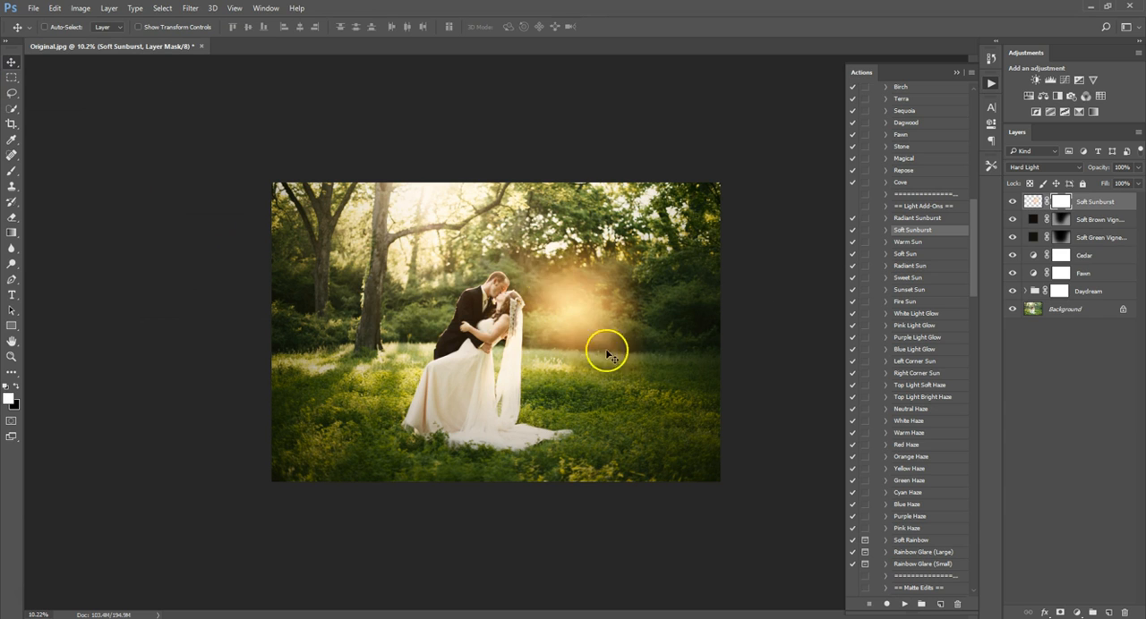
pyautogui.moveTo(639, 358); pyautogui.dragTo(589, 317)
pyautogui.moveTo(516, 334); pyautogui.dragTo(431, 215)
pyautogui.click(1010, 202)
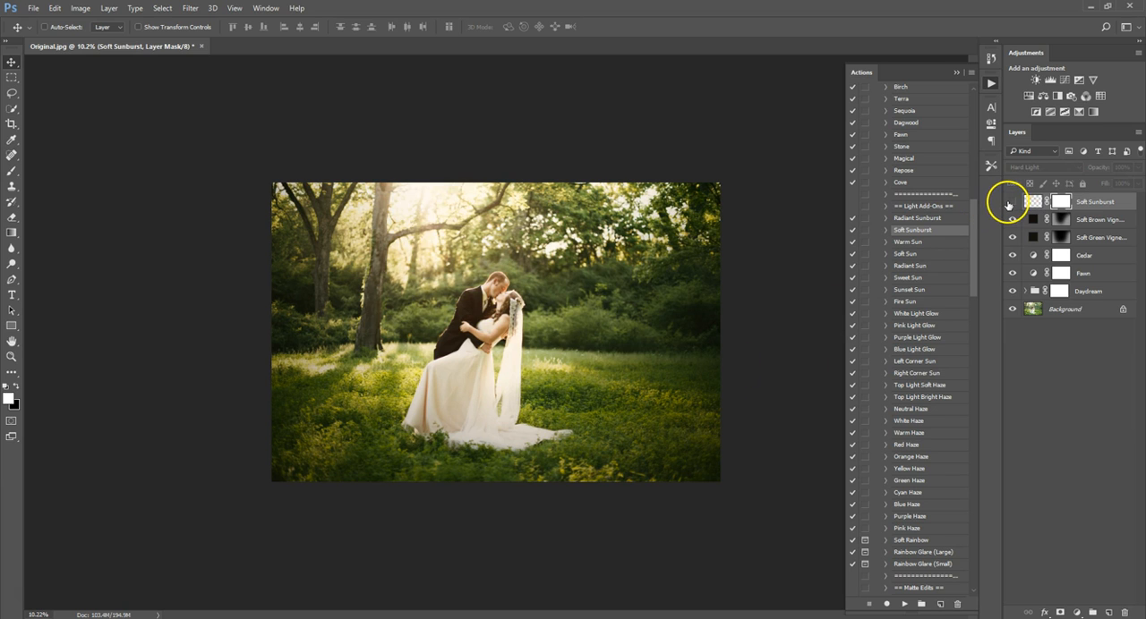
pyautogui.click(1009, 203)
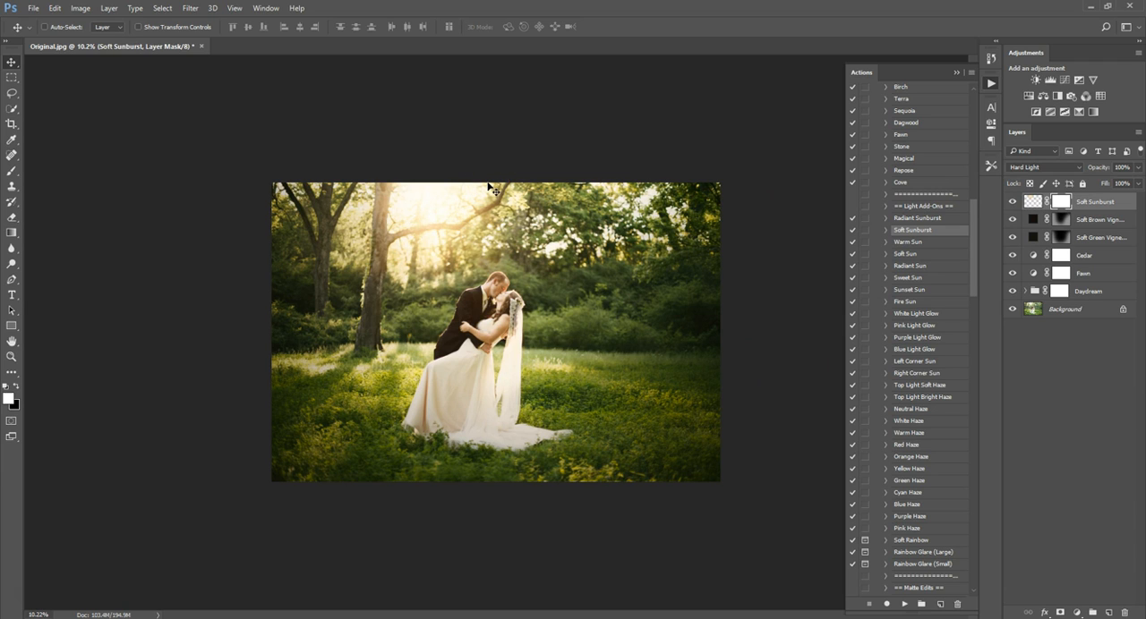
pyautogui.scroll(3, 490, 190)
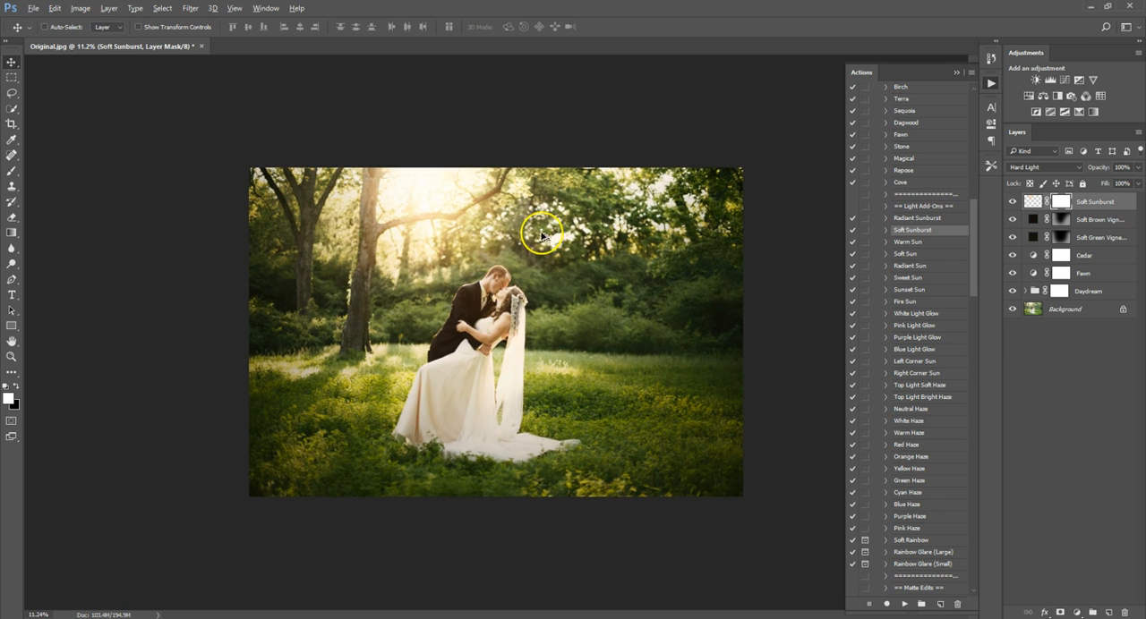
pyautogui.click(445, 199)
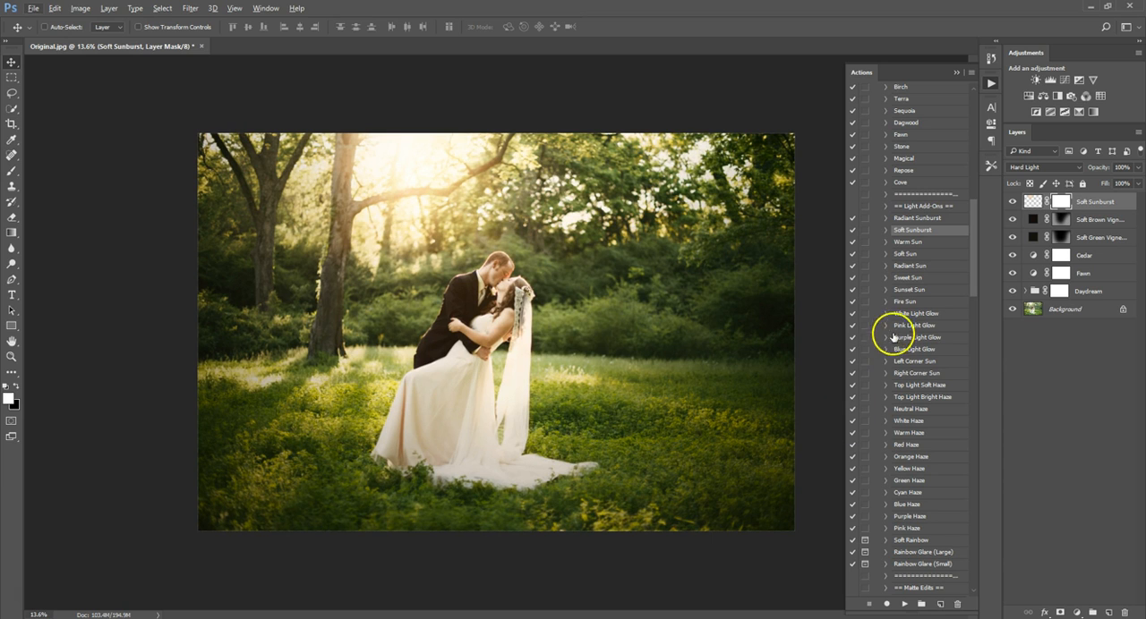
# Run the Muted Matte action from the matte edits.
pyautogui.moveTo(980, 256); pyautogui.dragTo(981, 315)
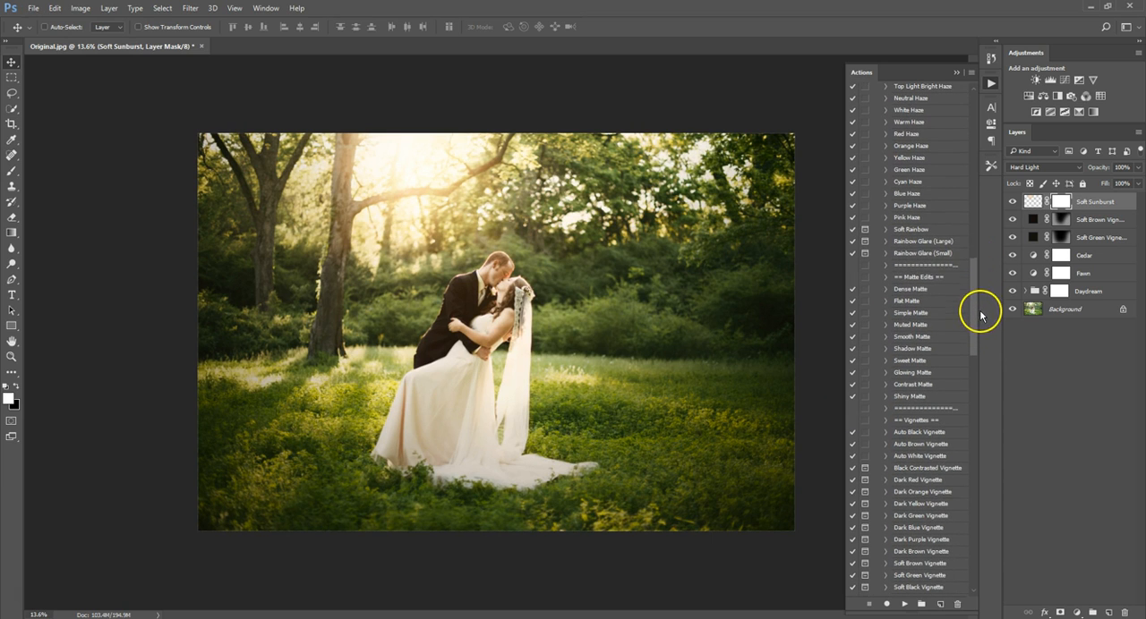
pyautogui.click(942, 278)
pyautogui.click(912, 397)
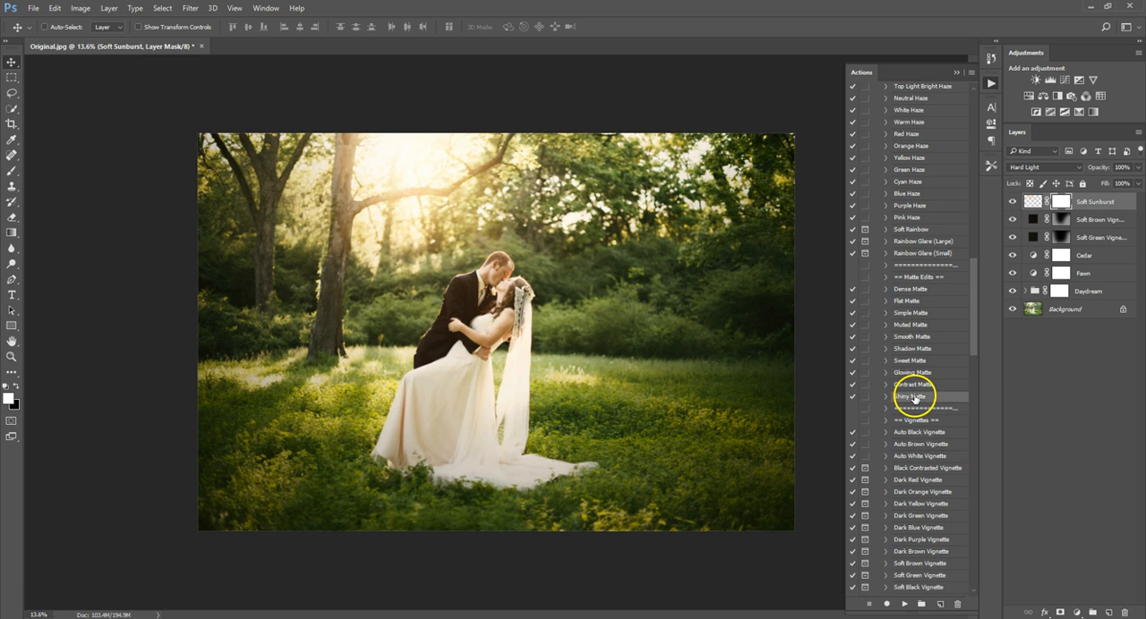
pyautogui.click(916, 327)
pyautogui.click(904, 604)
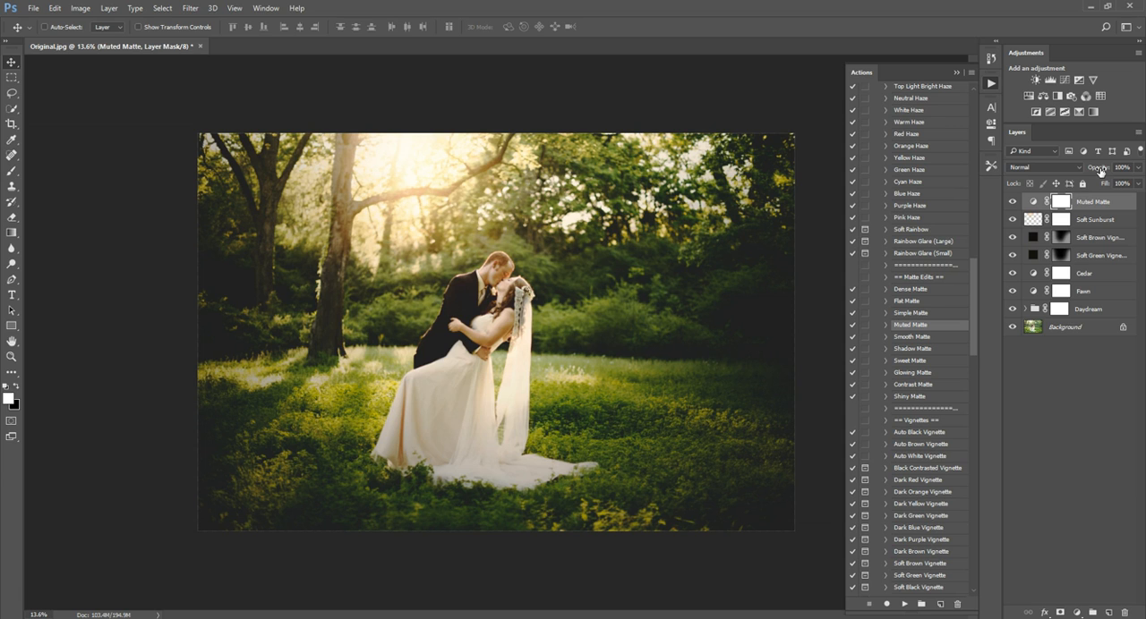
# Set the Muted Matte layer's opacity to 27% and compare the photo with the layer hidden and shown.
pyautogui.moveTo(1088, 172); pyautogui.dragTo(1066, 172)
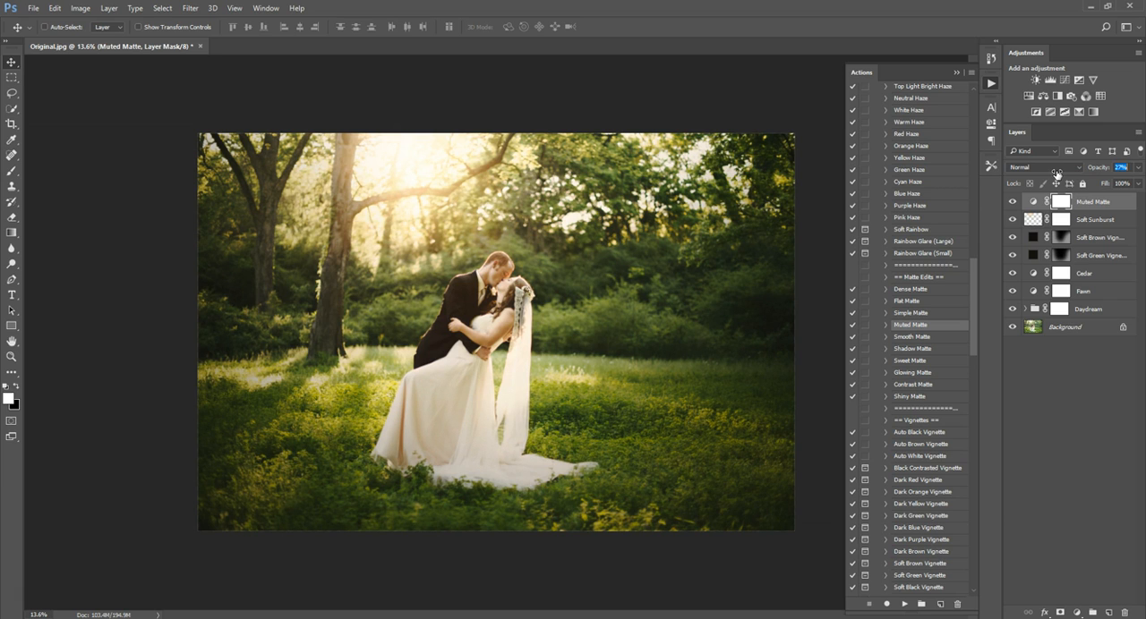
pyautogui.click(1008, 206)
pyautogui.click(1008, 206)
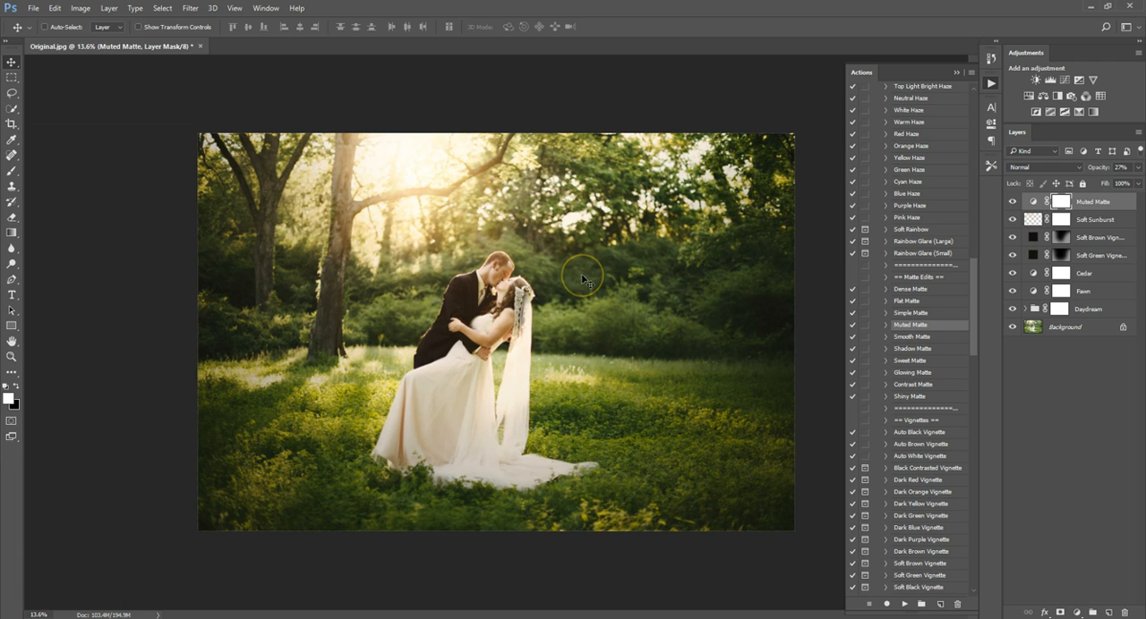
pyautogui.click(623, 261)
pyautogui.click(772, 385)
pyautogui.click(805, 384)
# Run the Carson tone add-on action and set its layer opacity to 25%.
pyautogui.moveTo(972, 324); pyautogui.dragTo(972, 172)
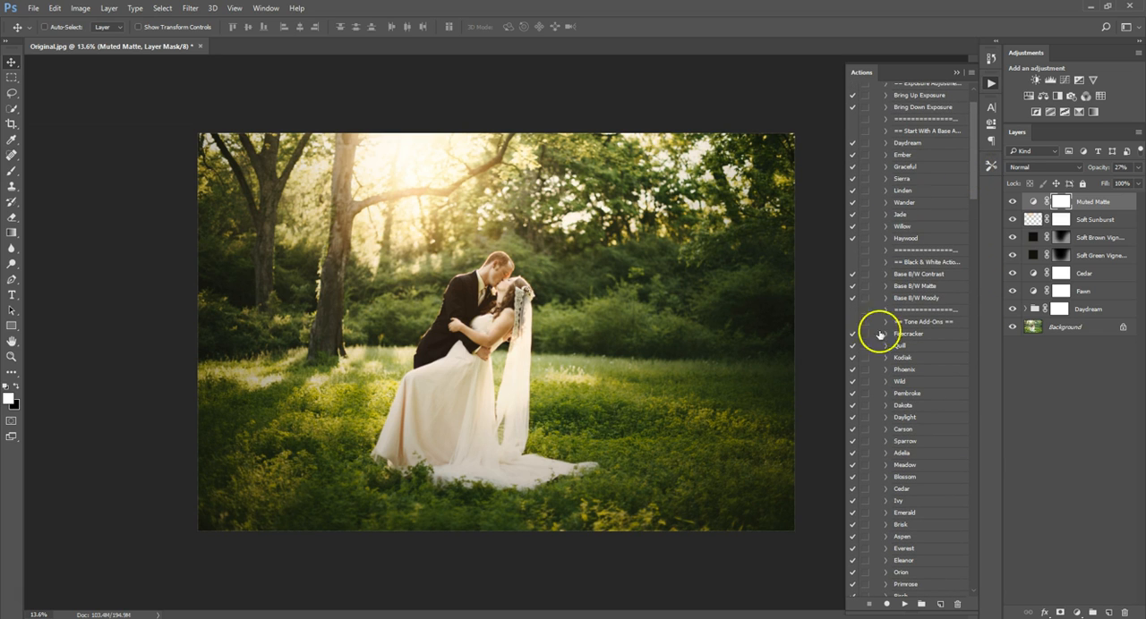
pyautogui.click(909, 431)
pyautogui.click(906, 605)
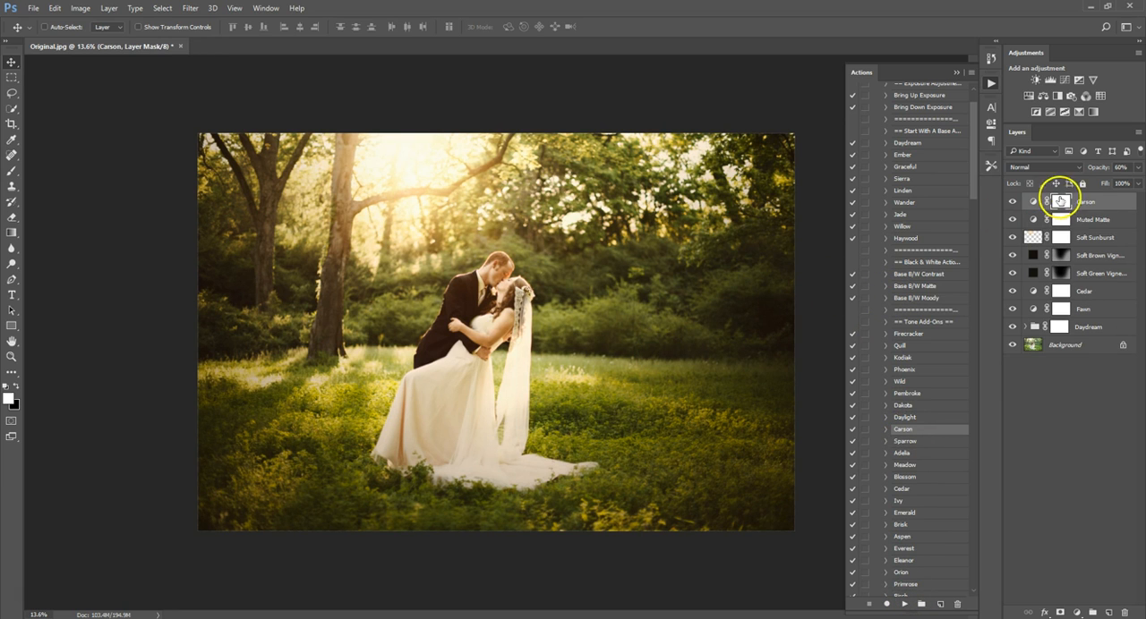
pyautogui.moveTo(1096, 169); pyautogui.dragTo(1096, 170)
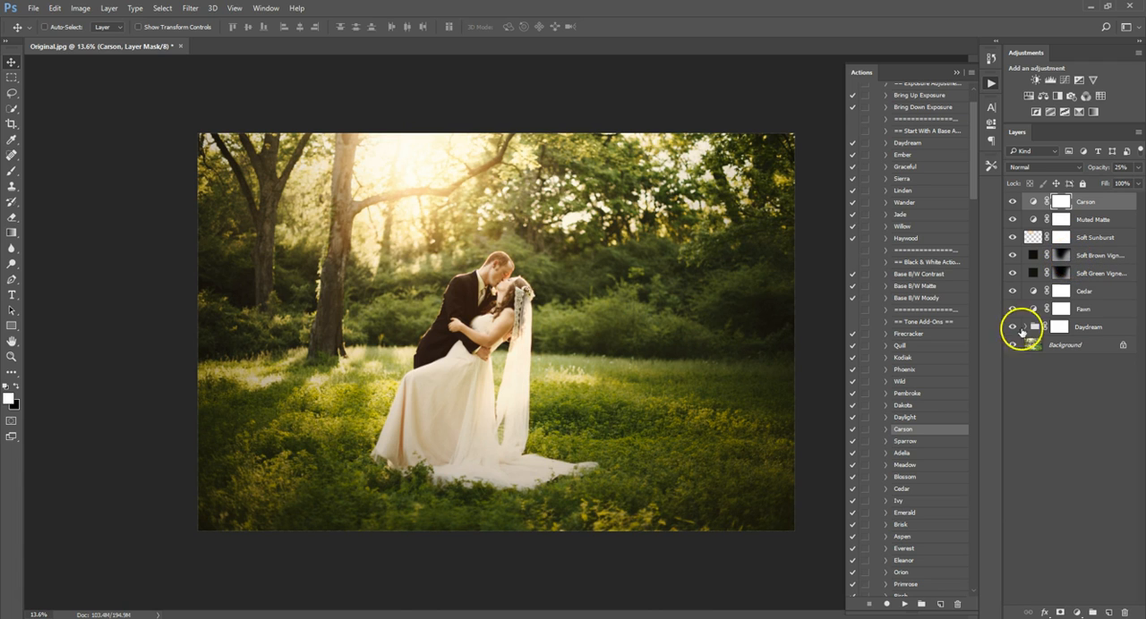
# Compare the finished edit with the background photo by repeatedly hiding and showing all layers above it.
pyautogui.keyDown('alt'); pyautogui.click(1012, 346); pyautogui.keyUp('alt')
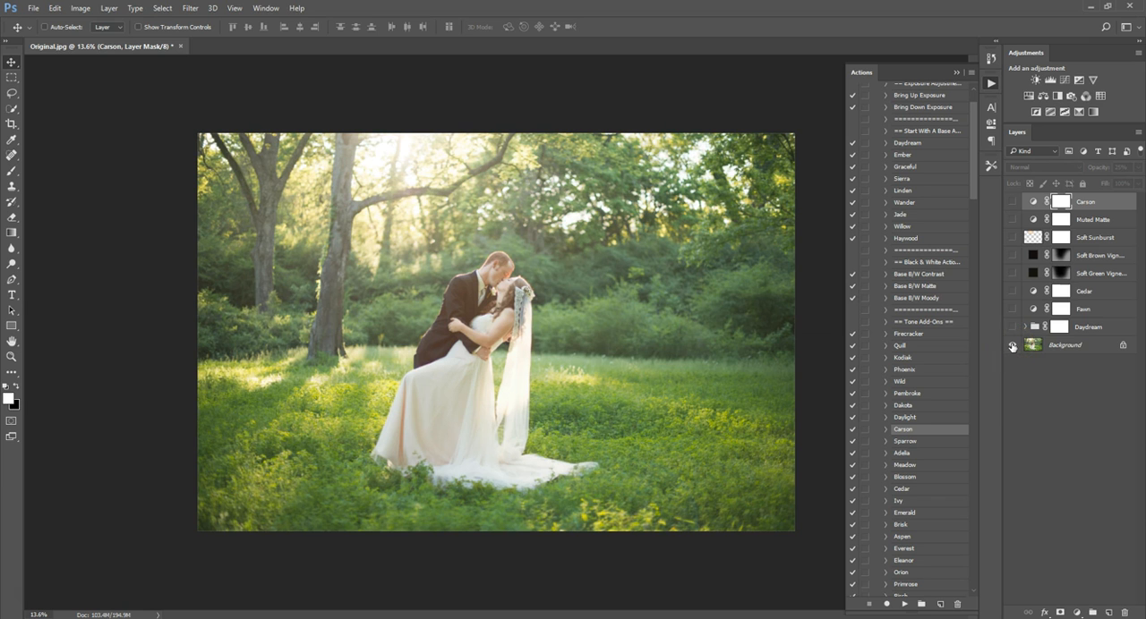
pyautogui.keyDown('alt'); pyautogui.click(1013, 346); pyautogui.keyUp('alt')
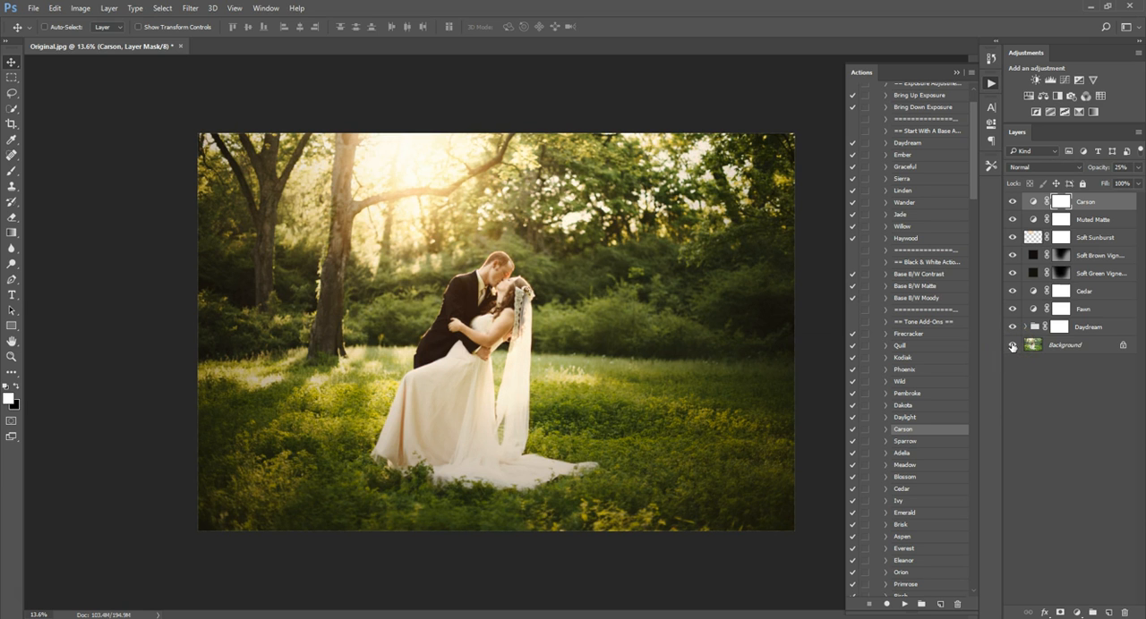
pyautogui.keyDown('alt'); pyautogui.click(1012, 346); pyautogui.keyUp('alt')
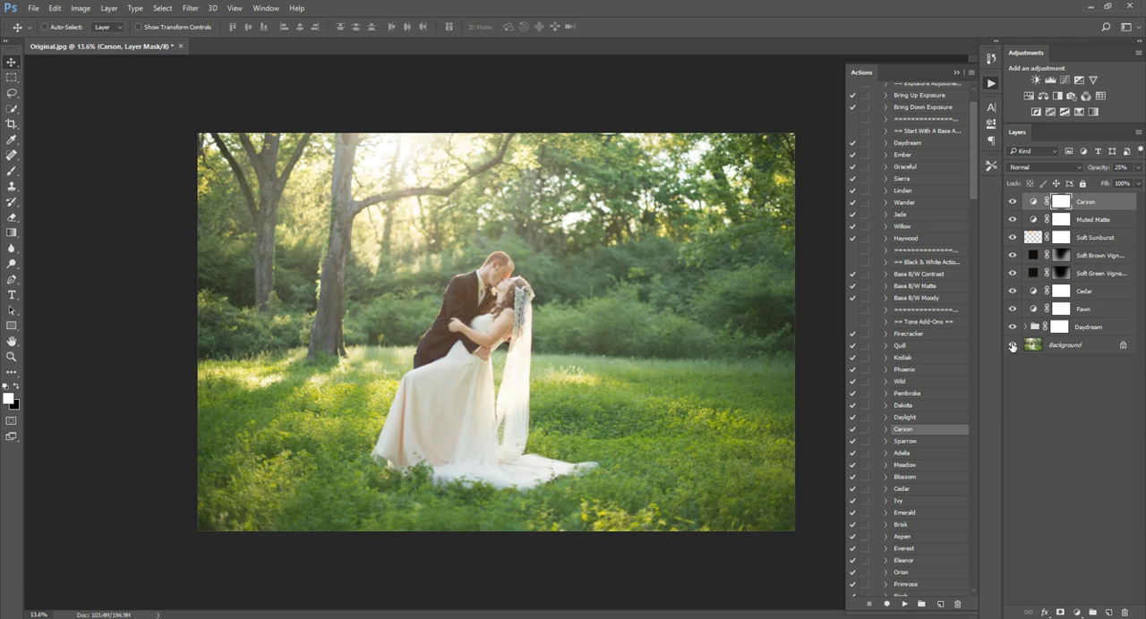
pyautogui.keyDown('alt'); pyautogui.click(1012, 347); pyautogui.keyUp('alt')
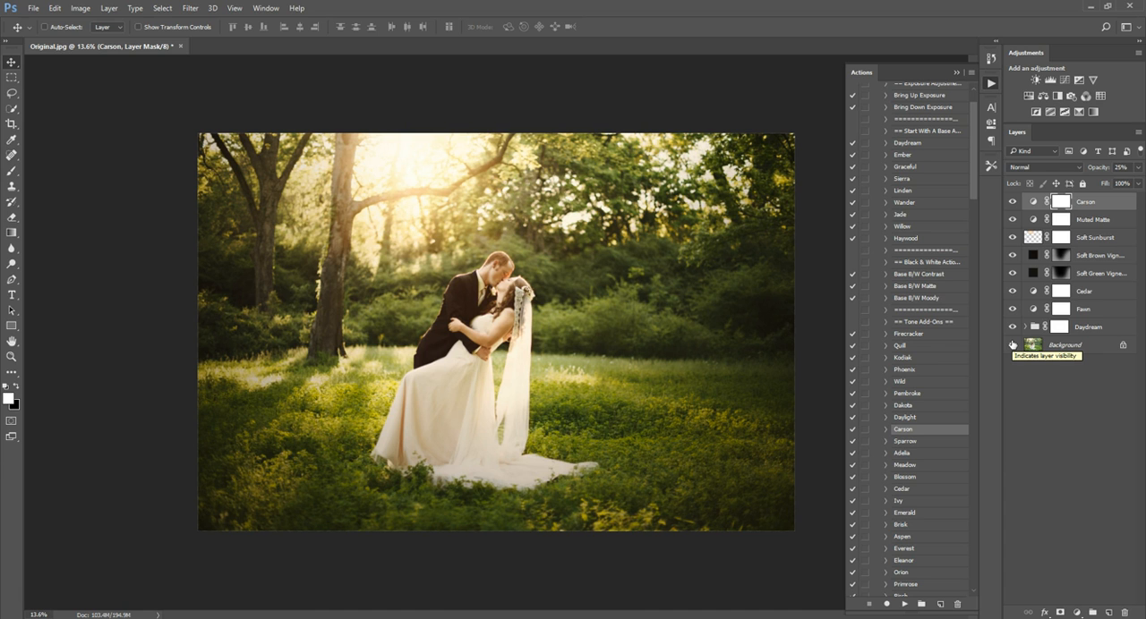
pyautogui.keyDown('alt'); pyautogui.click(1012, 344); pyautogui.keyUp('alt')
pyautogui.keyDown('alt'); pyautogui.click(1012, 345); pyautogui.keyUp('alt')
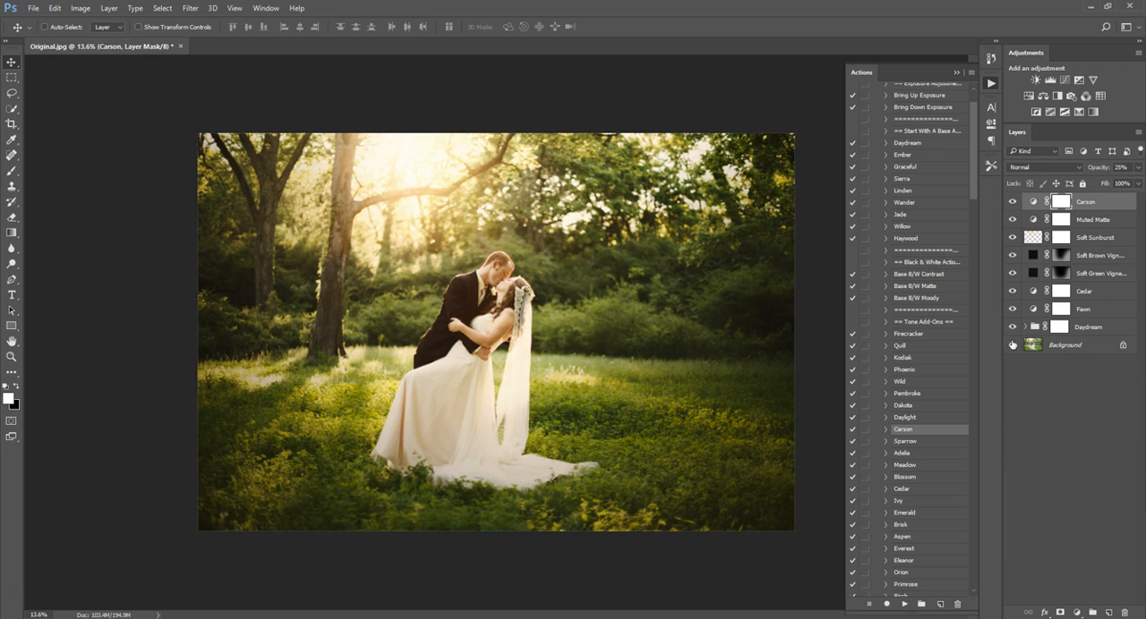